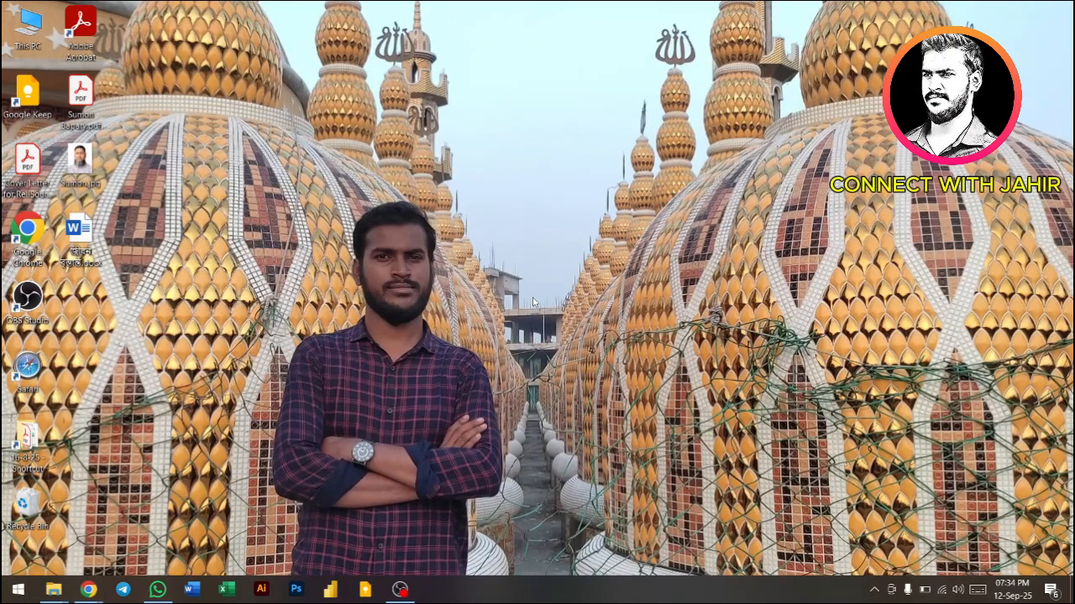
right_click(484, 341)
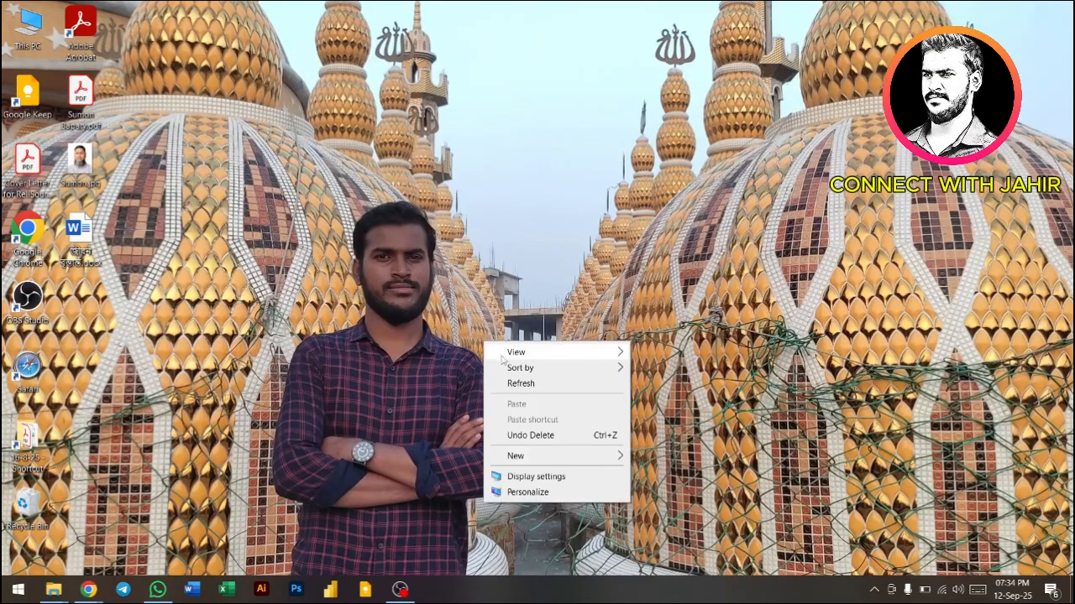
left_click(506, 381)
right_click(471, 217)
left_click(506, 258)
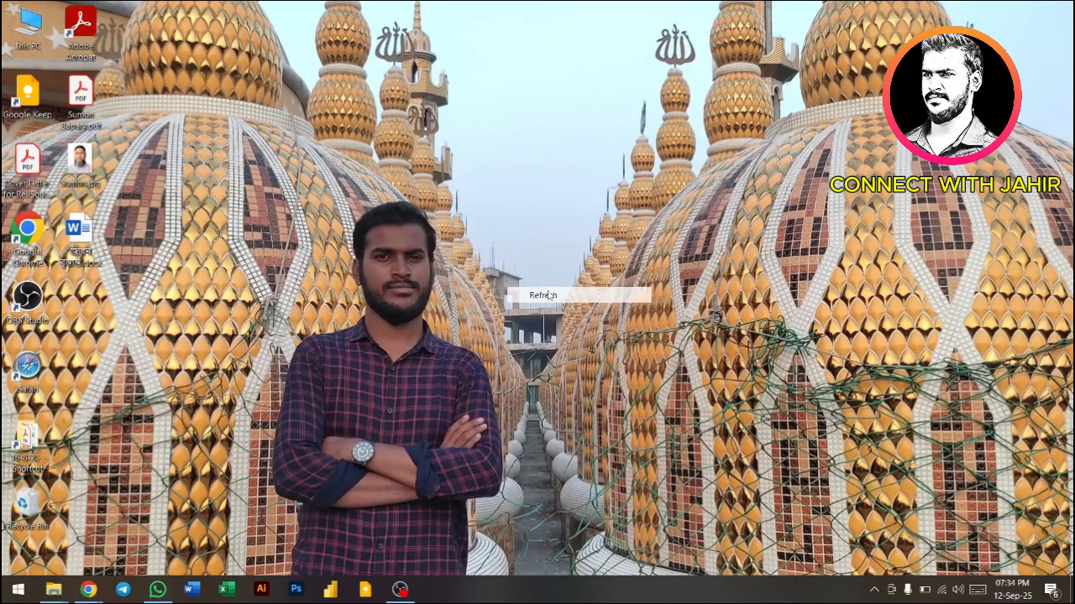
Open the workbook HR Automation - Confirmation Letter.xlsm from the HR Automation Excel File folder
mouse_move(53, 589)
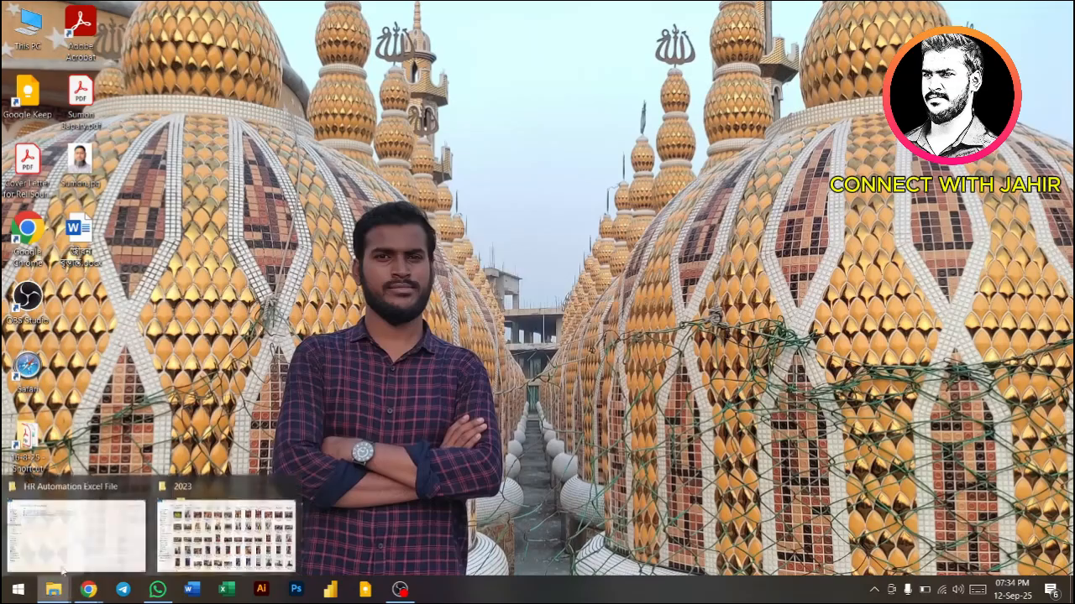
left_click(77, 520)
right_click(317, 216)
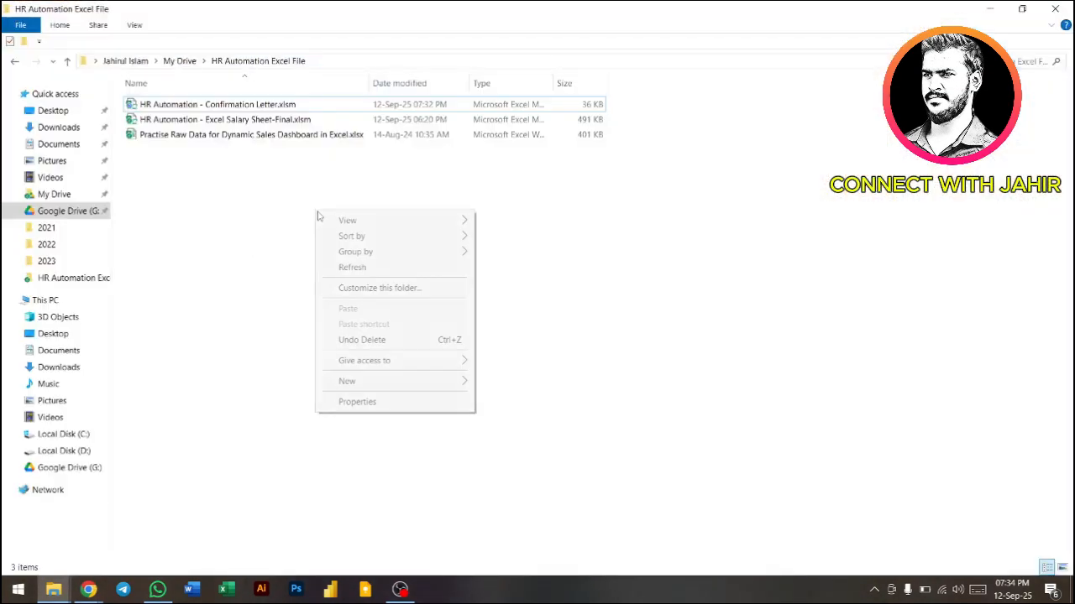
left_click(365, 267)
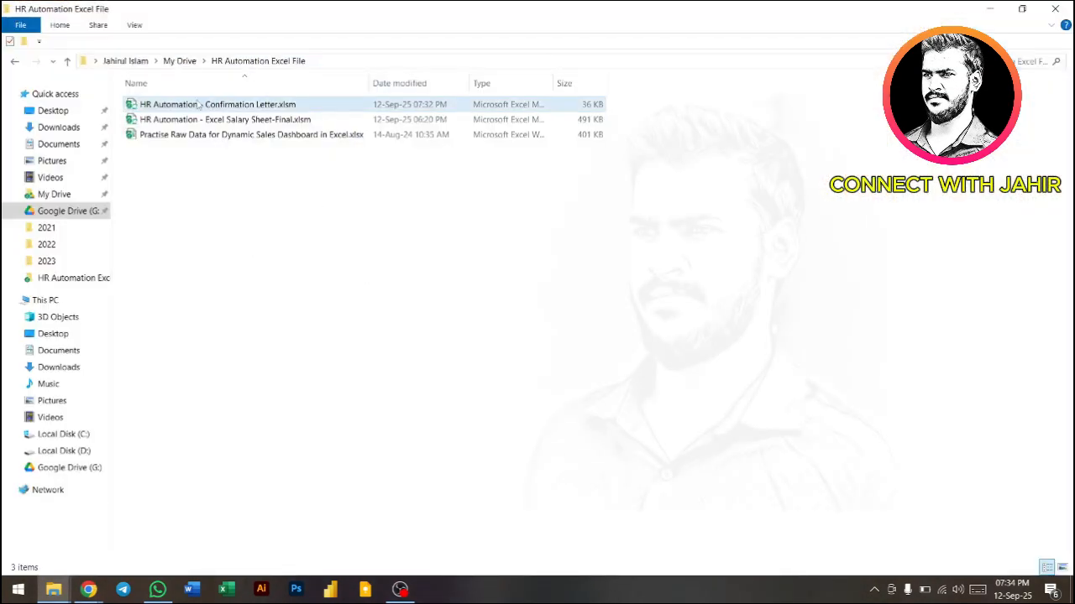
left_click(236, 108)
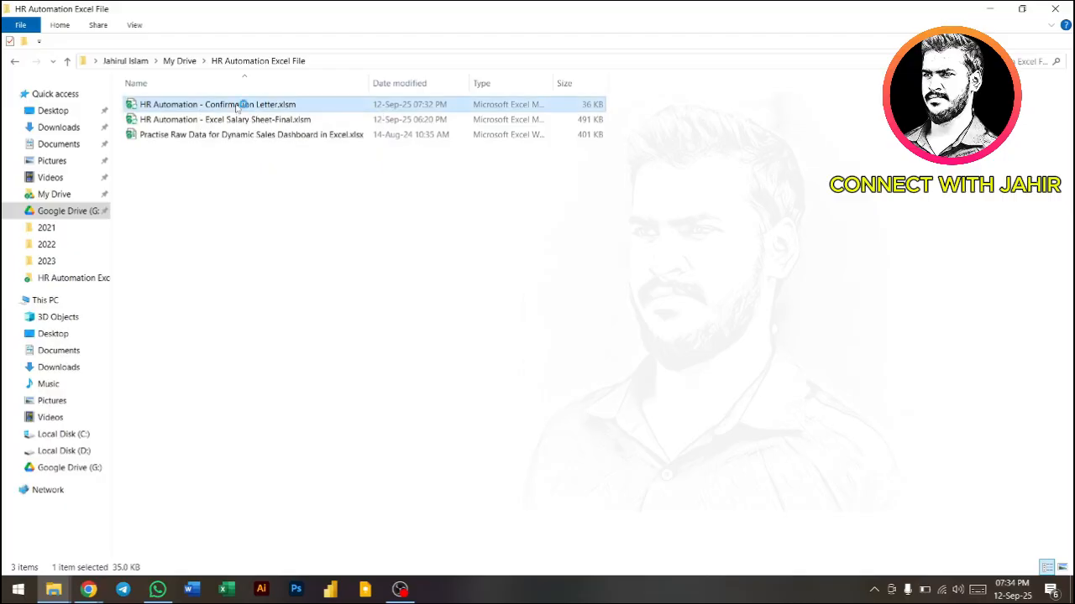
double_click(237, 107)
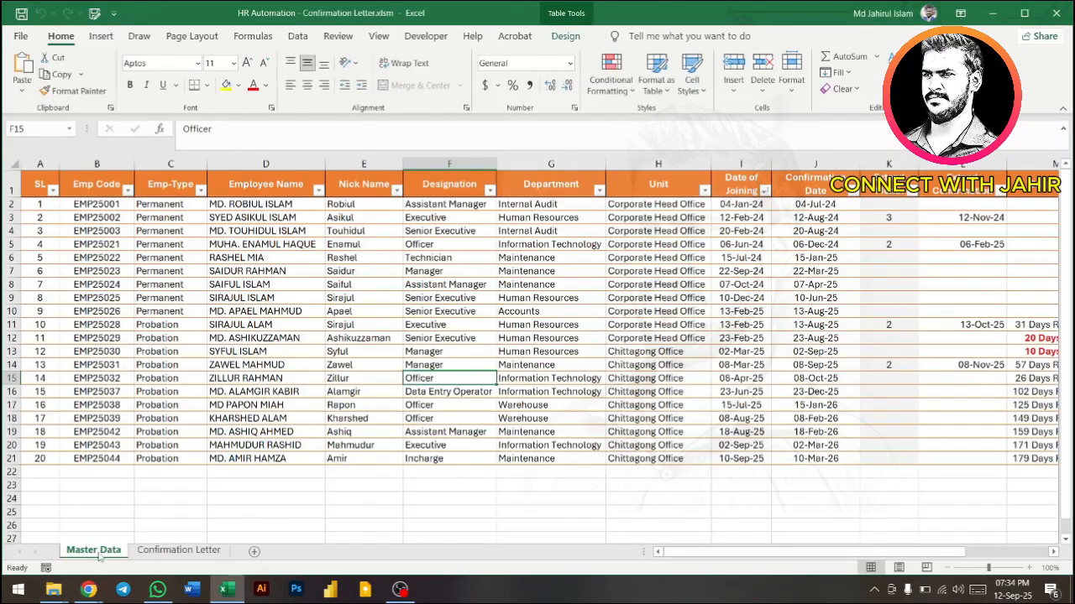
Examine the Master Data table, including the employee types, the joining dates and the formula behind the confirmation date
left_click(268, 293)
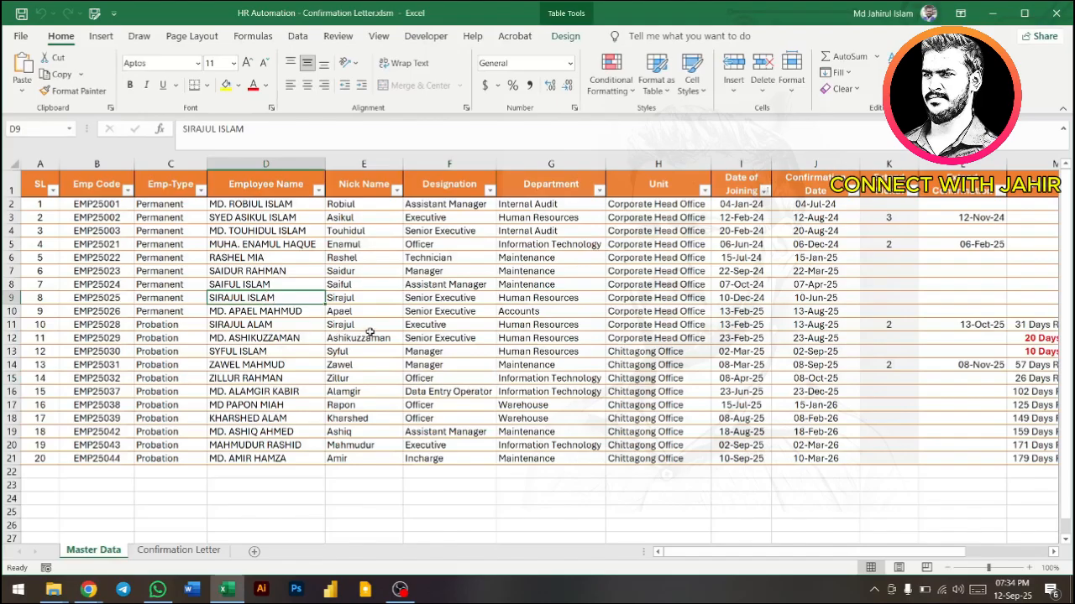
left_click_drag(144, 204, 145, 460)
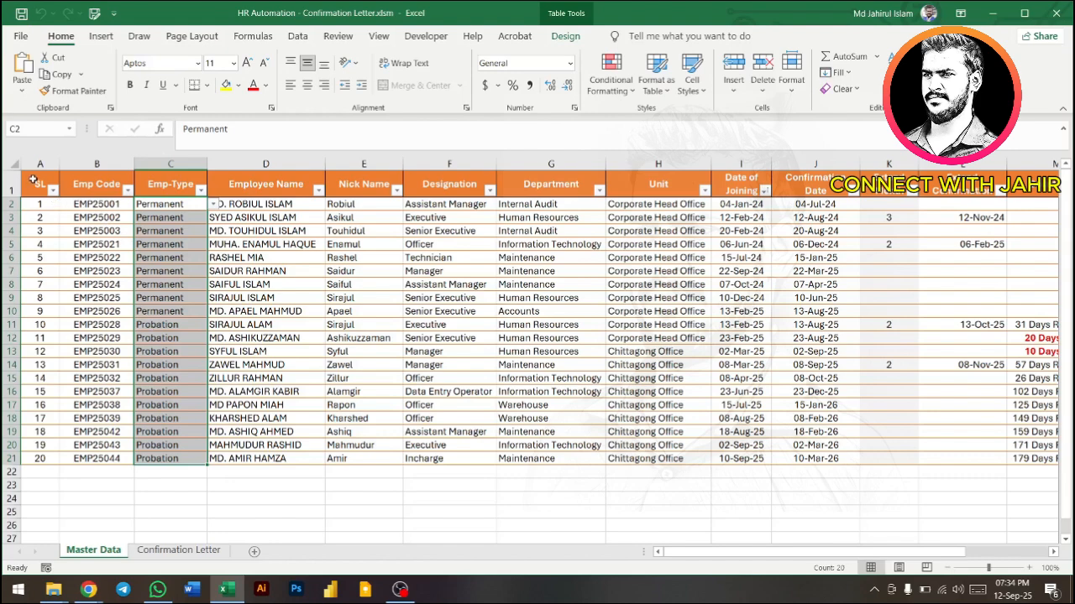
left_click_drag(32, 179, 1026, 464)
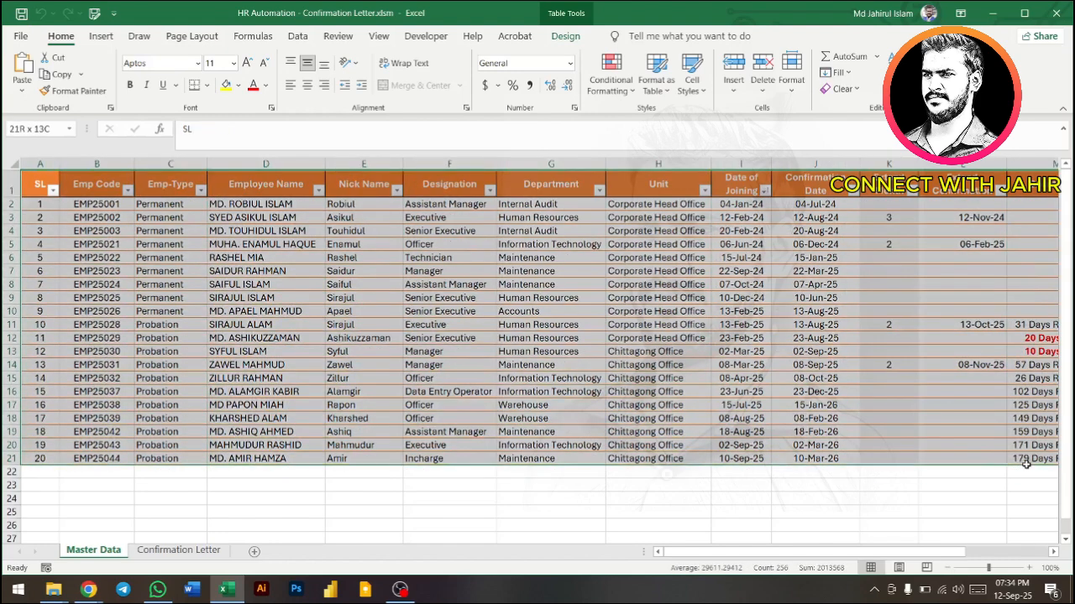
left_click(756, 312)
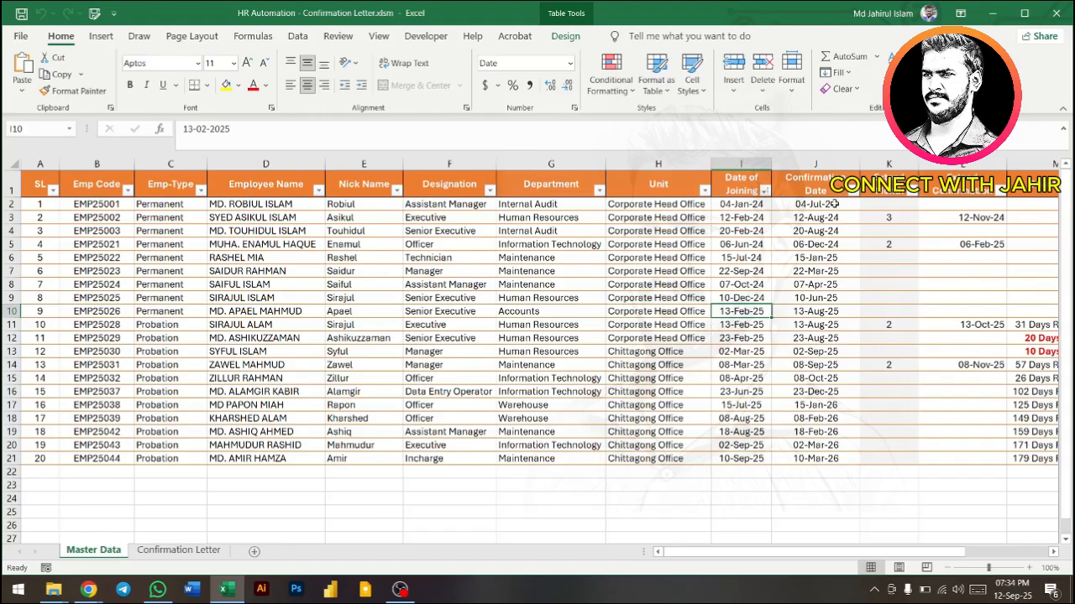
left_click(758, 205)
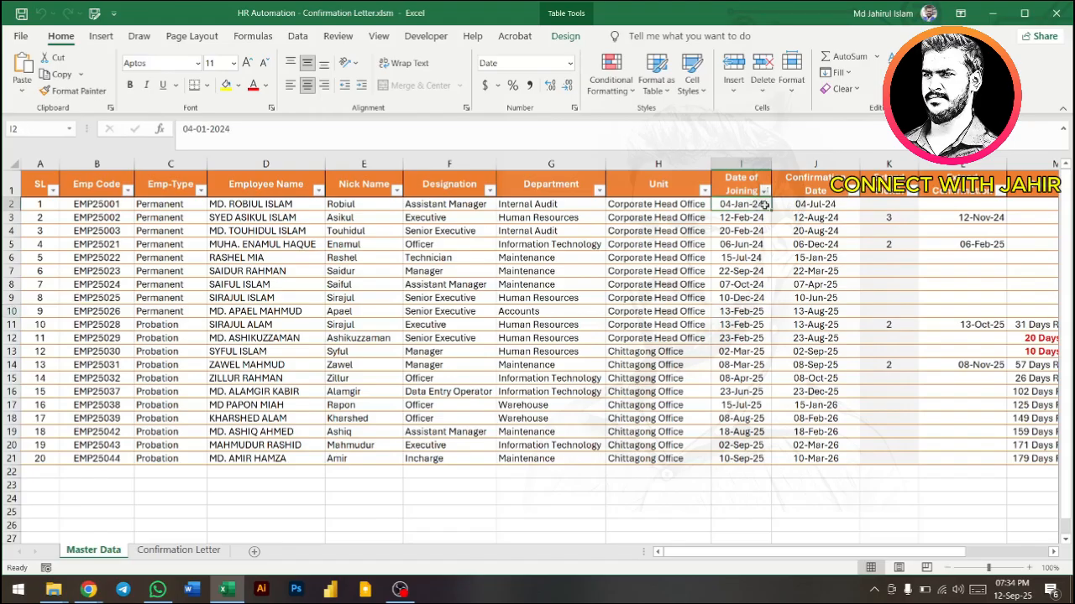
left_click(816, 204)
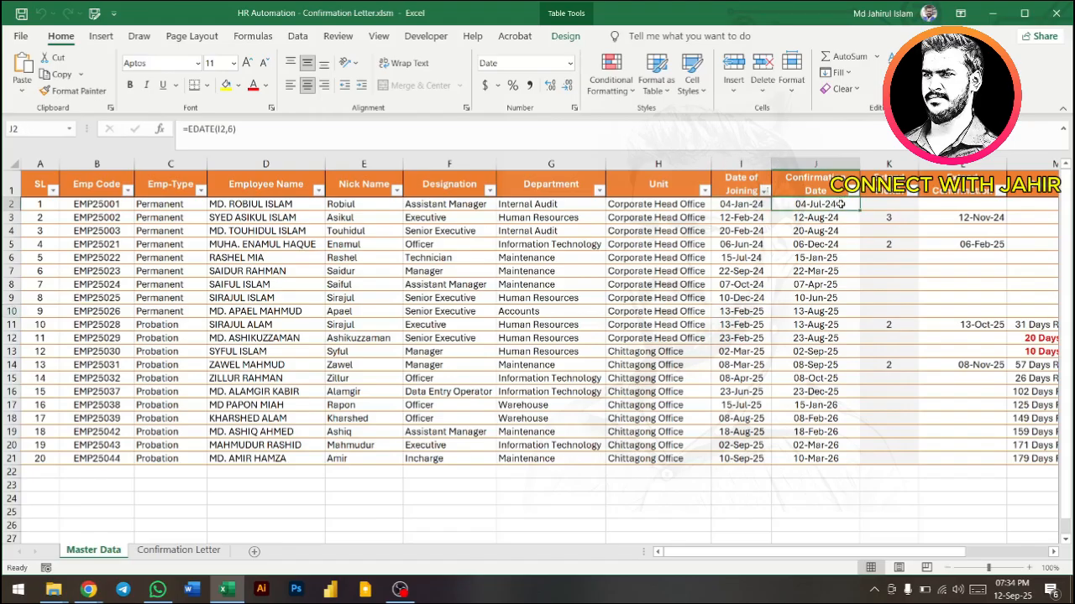
Inspect the Extend Month, Extend Confirmation, remaining-days and status columns of the Master Data table
left_click_drag(789, 552, 863, 551)
left_click(887, 341)
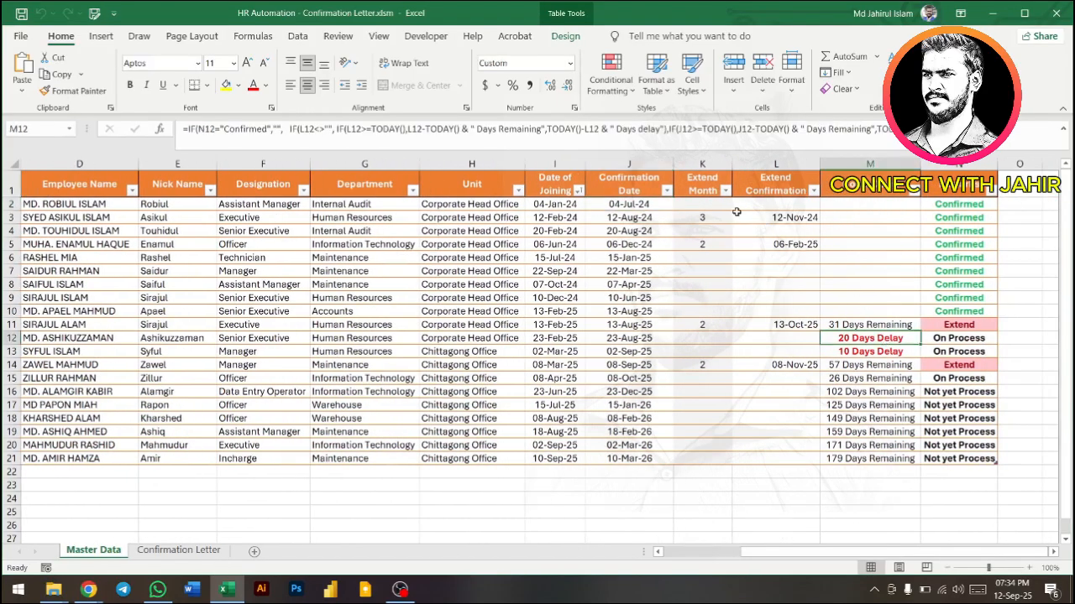
left_click_drag(706, 204, 704, 392)
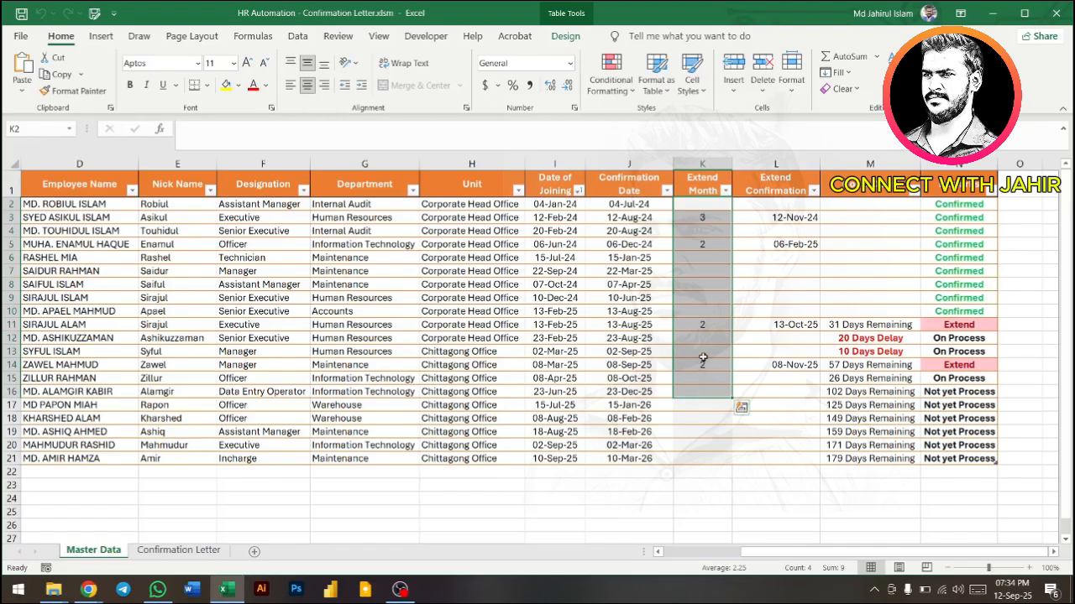
left_click(703, 354)
left_click_drag(785, 206, 784, 417)
left_click(803, 363)
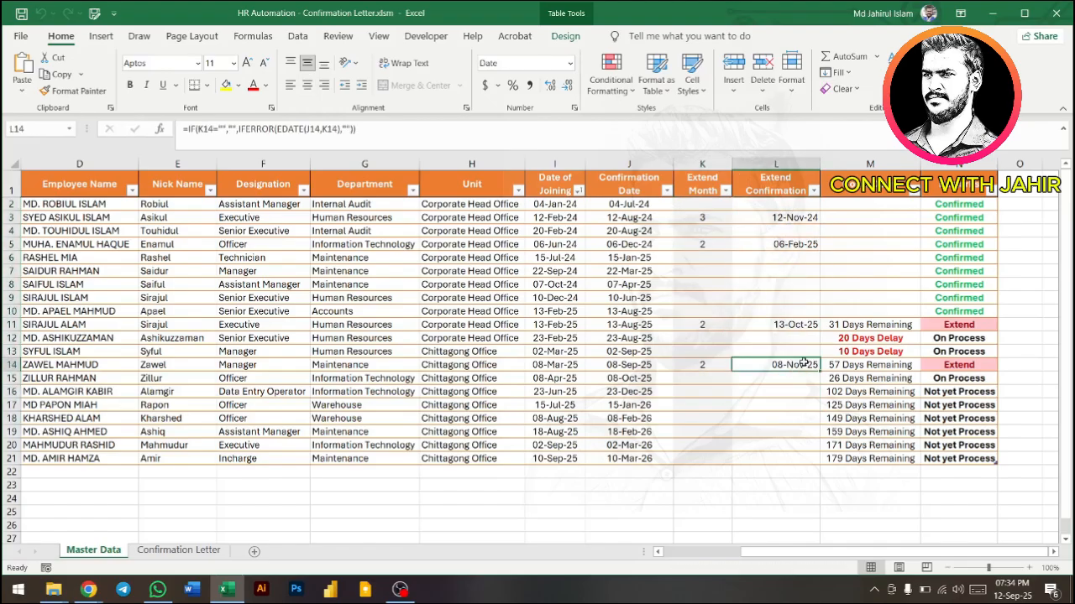
left_click_drag(959, 204, 959, 457)
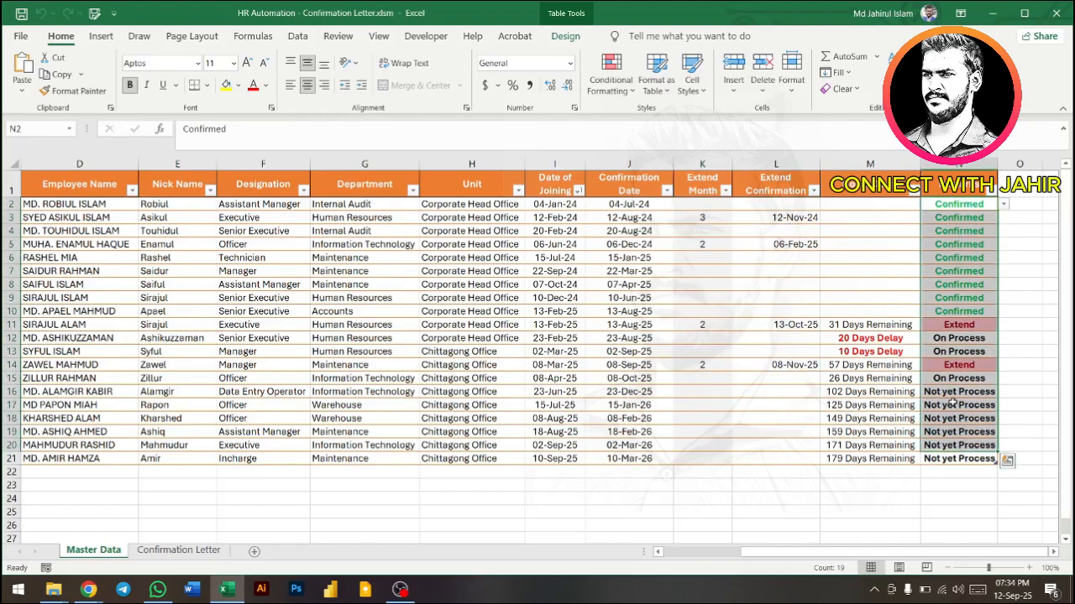
Compare the confirmation date and remaining-days formulas in row 11 with the delayed employees in rows 12 and 13
left_click(635, 327)
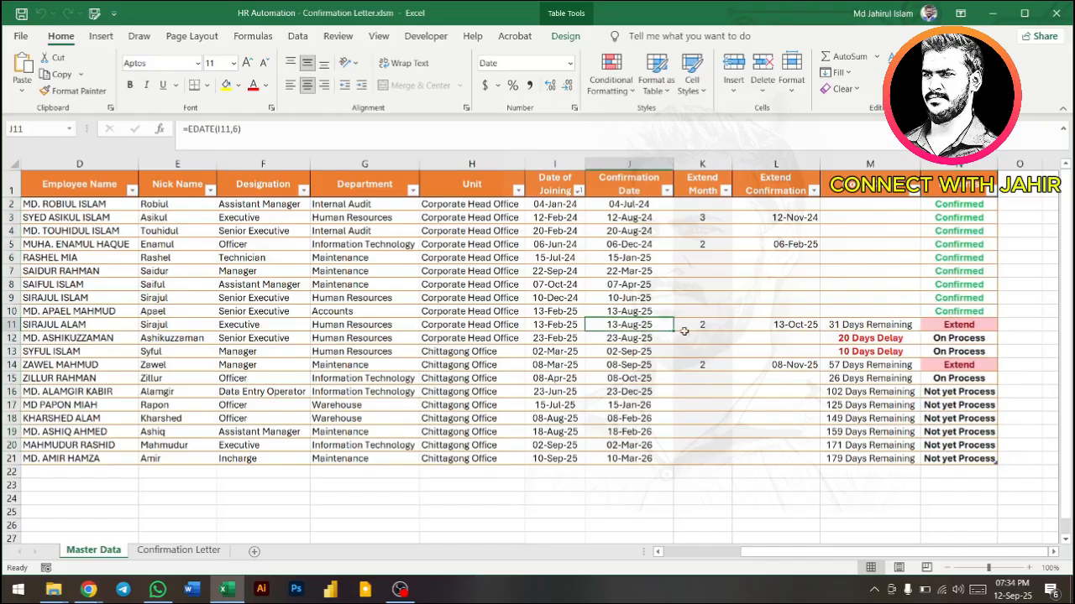
left_click(886, 325)
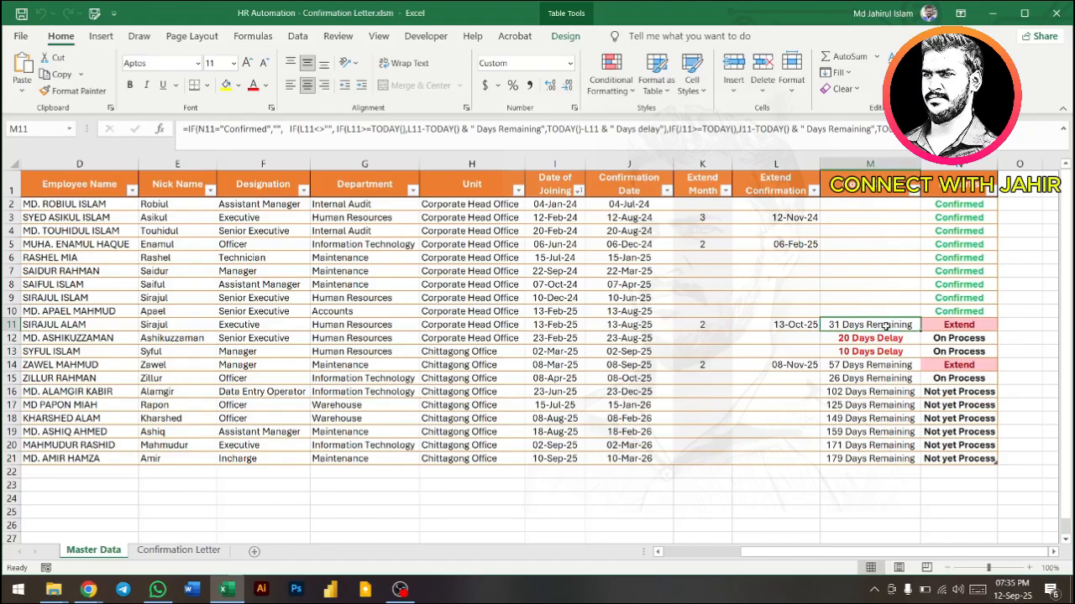
left_click(893, 338)
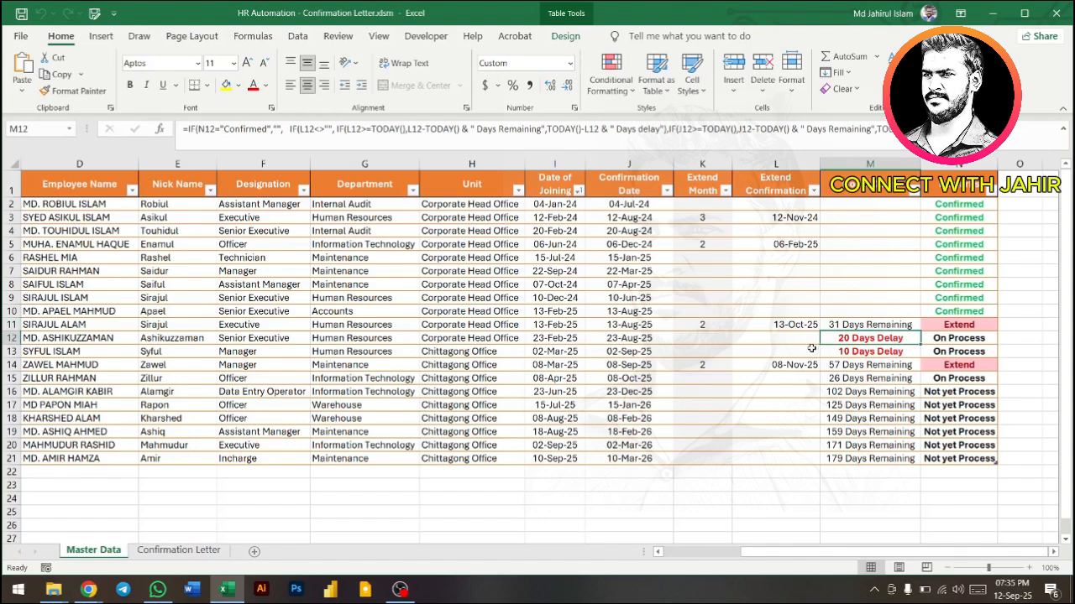
left_click_drag(846, 339, 850, 352)
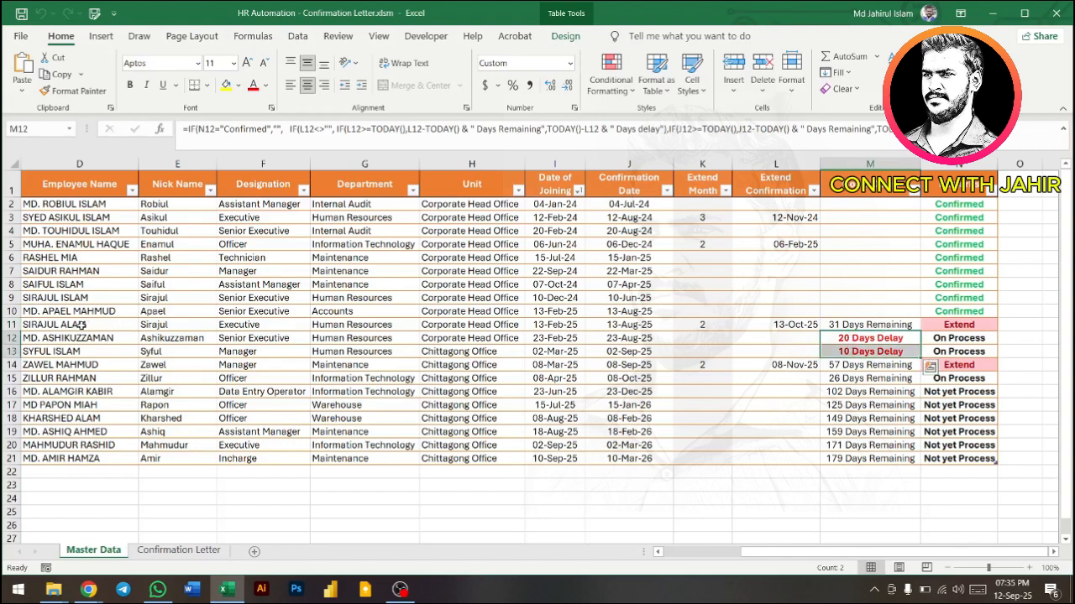
left_click_drag(11, 337, 11, 351)
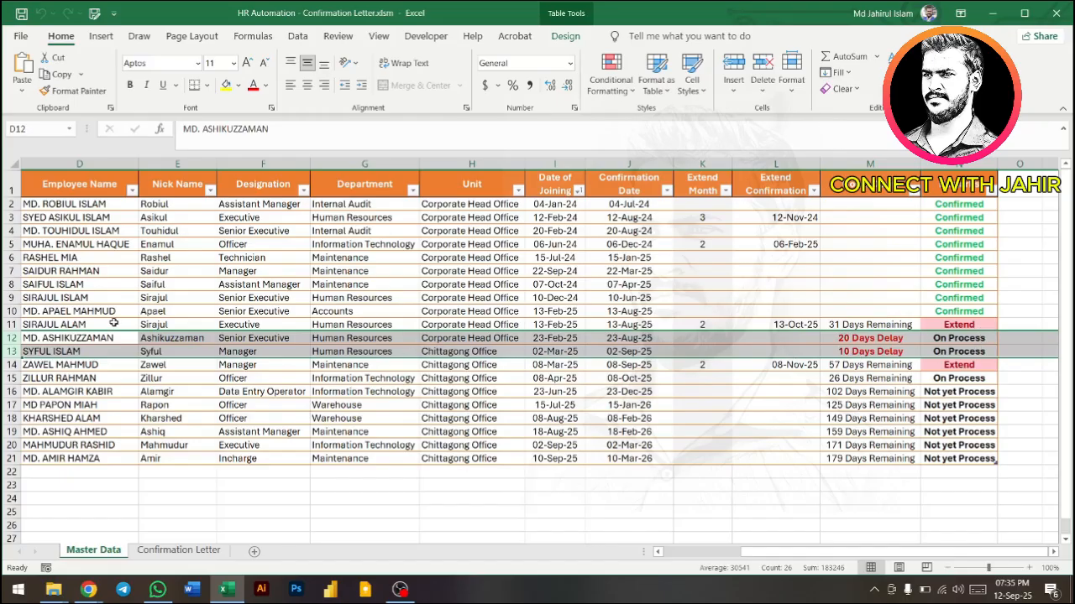
left_click_drag(11, 338, 4, 351)
Review the Confirmation Letter sheet from the reference and addressee details through the body text to the closing
left_click(178, 550)
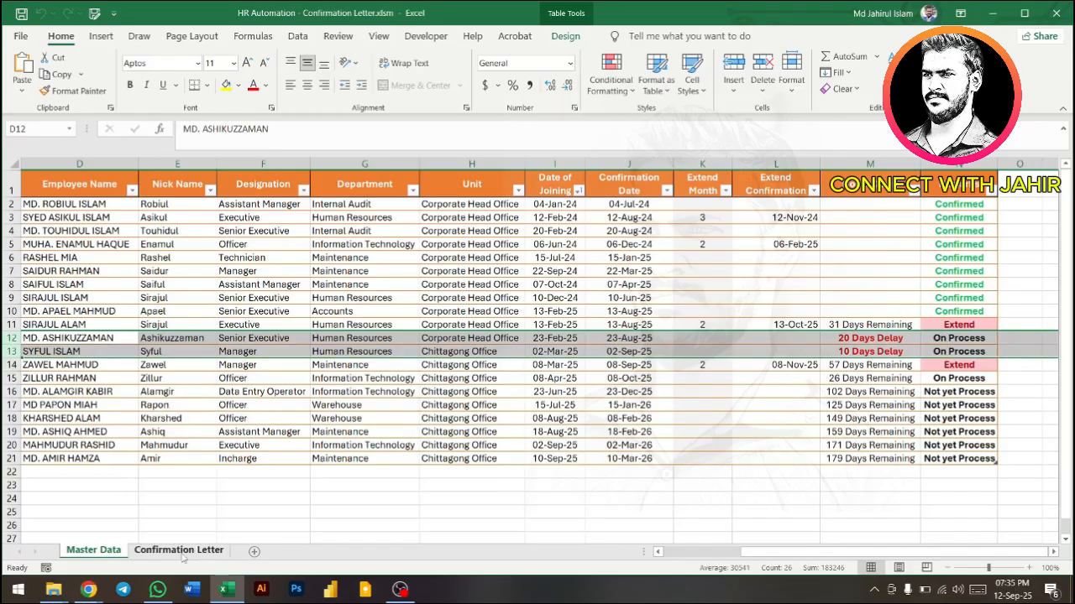
left_click(237, 361)
scroll(236, 359, "up", 9)
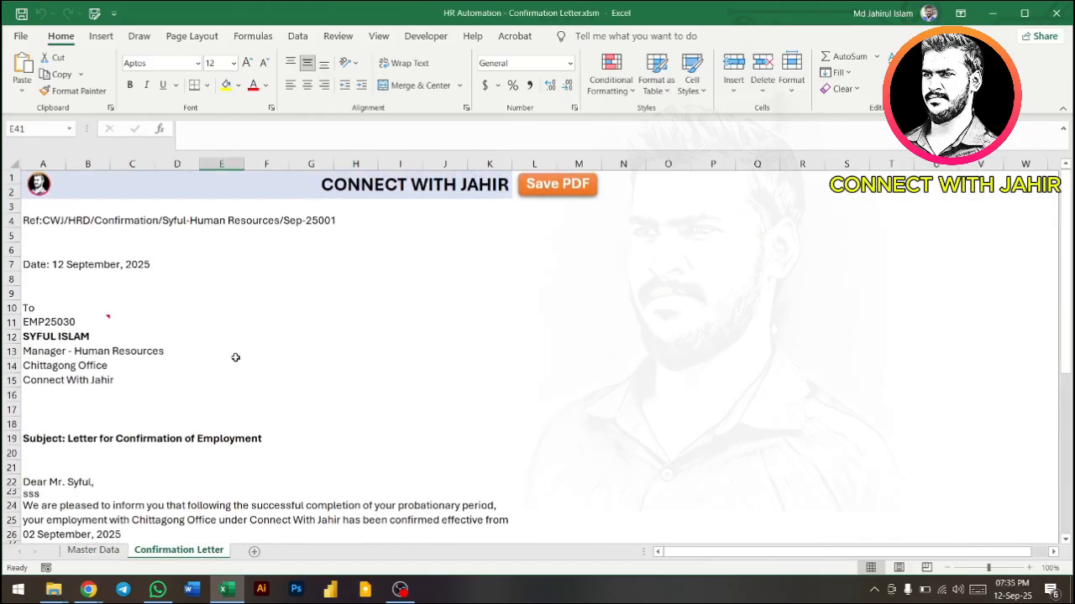
left_click_drag(30, 221, 210, 382)
left_click(218, 442)
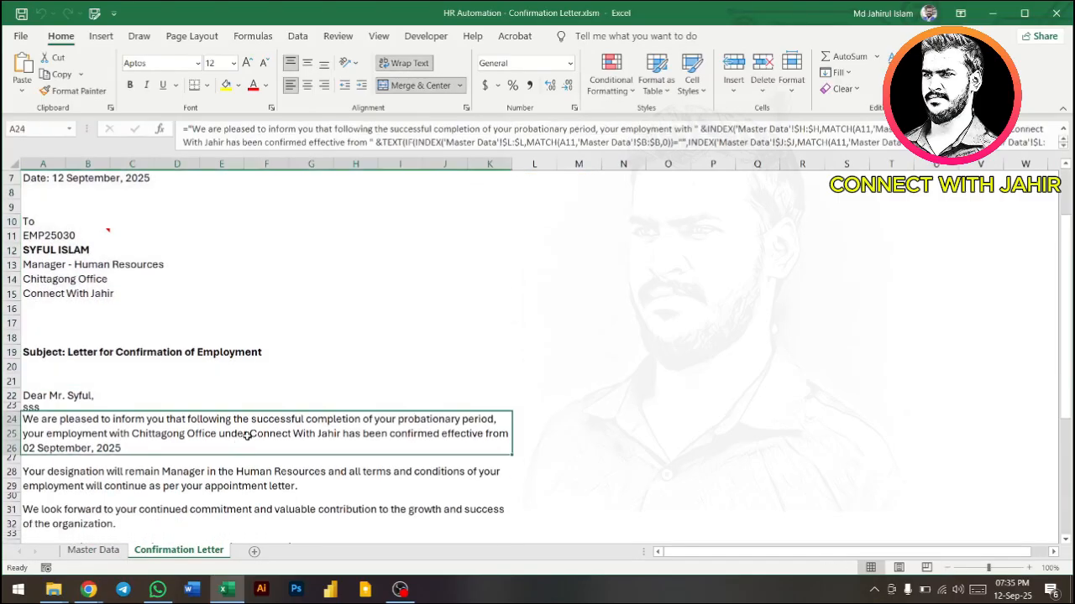
scroll(276, 406, "up", 2)
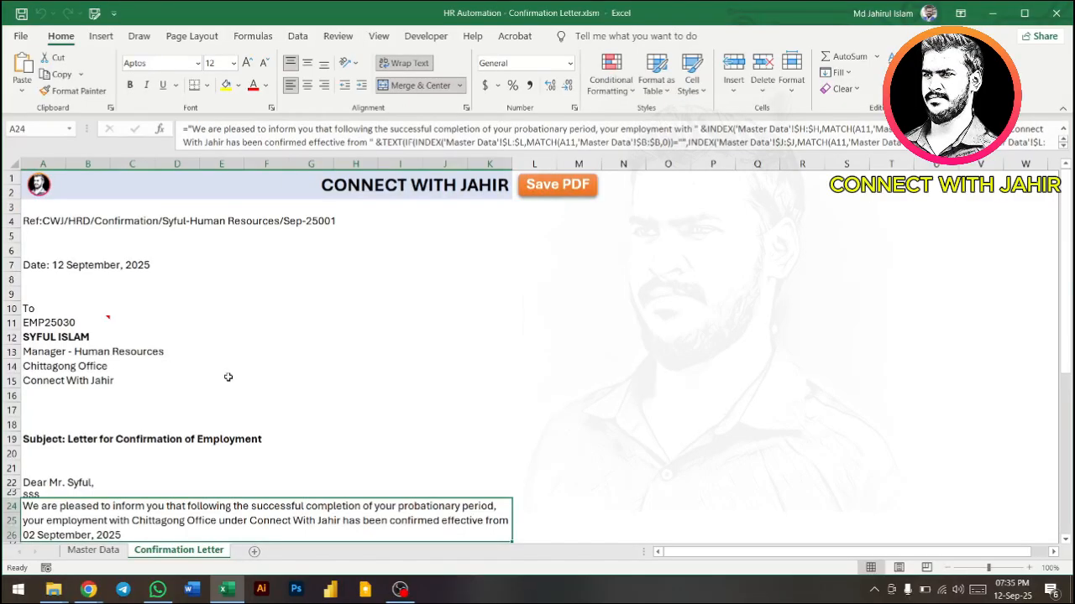
left_click_drag(106, 364, 101, 351)
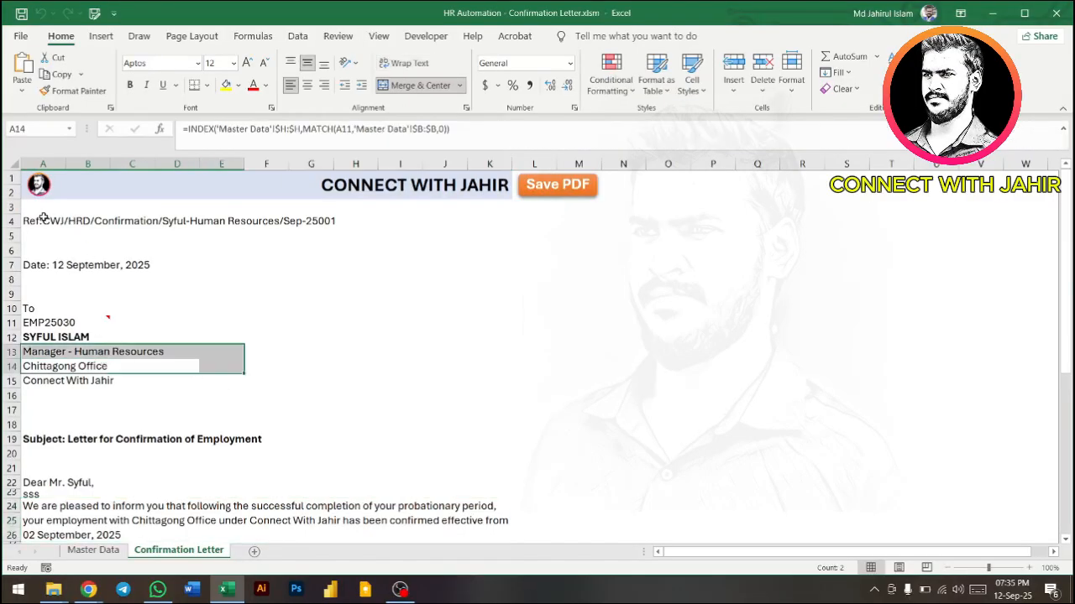
scroll(156, 394, "down", 4)
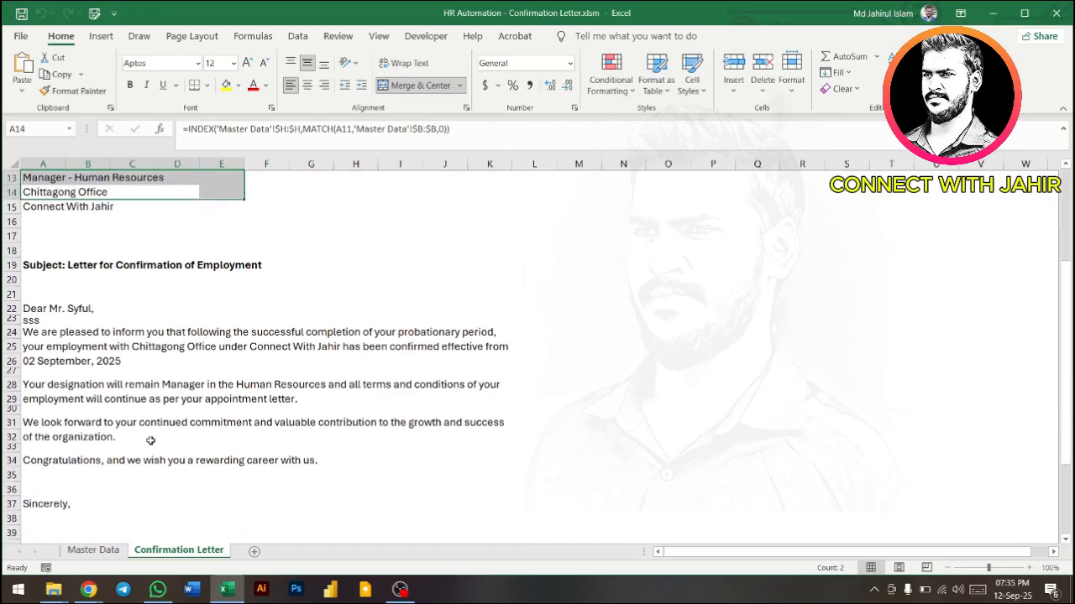
scroll(143, 457, "down", 2)
scroll(131, 357, "up", 5)
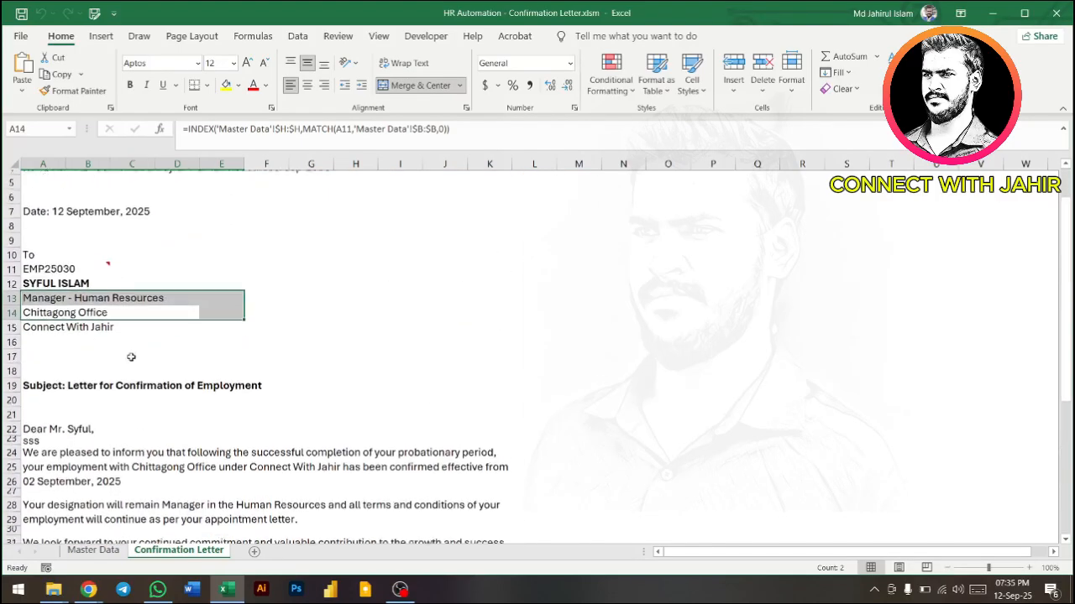
Replace the employee ID in cell A11 of the letter with that of the Senior Executive in Master Data row 12
mouse_move(73, 279)
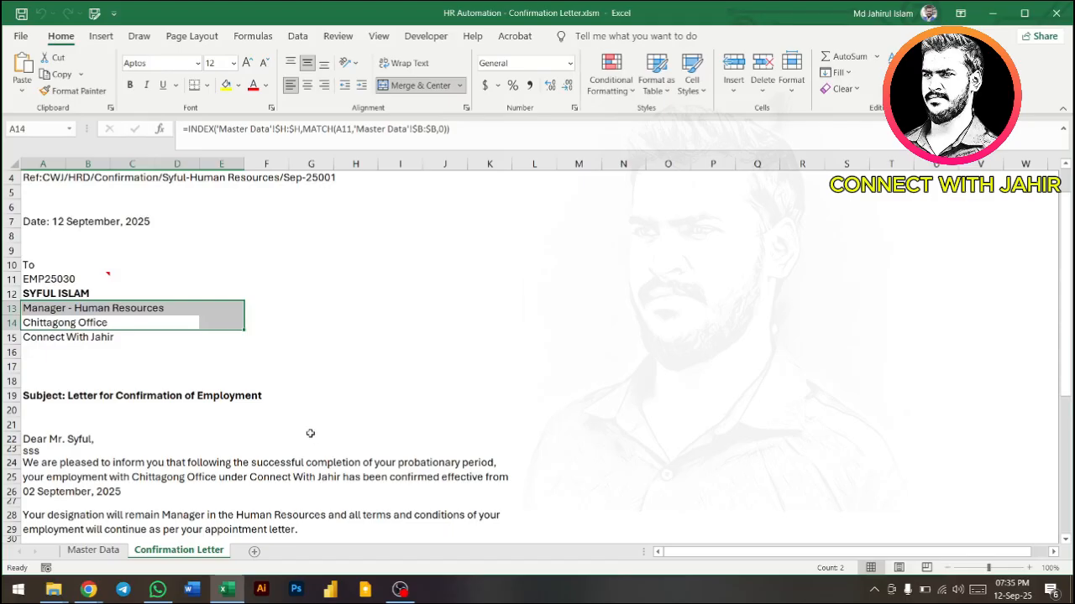
left_click(52, 279)
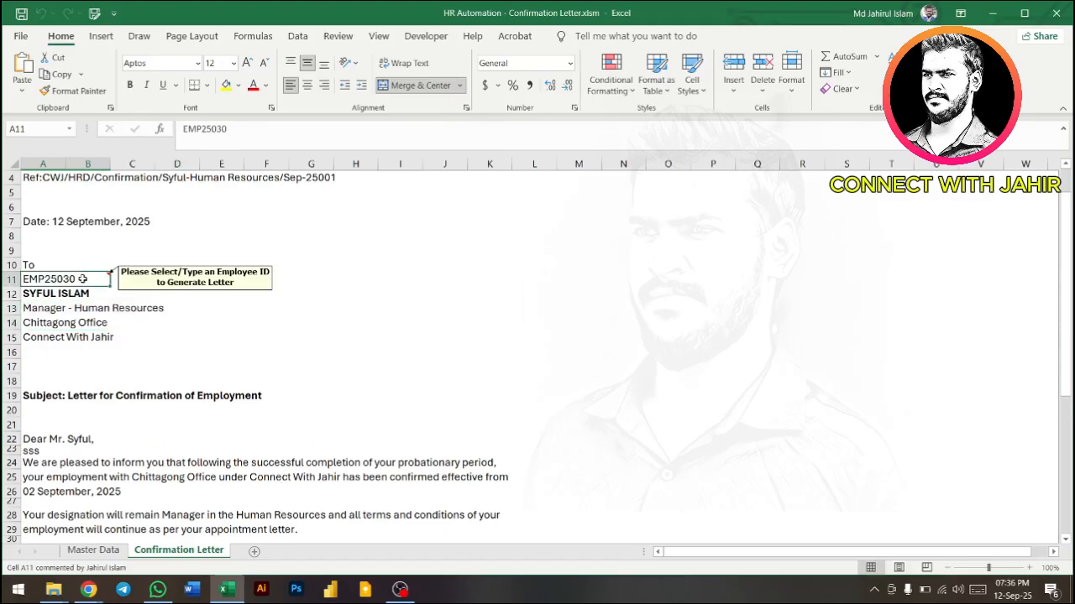
double_click(82, 279)
left_click_drag(65, 279, 67, 279)
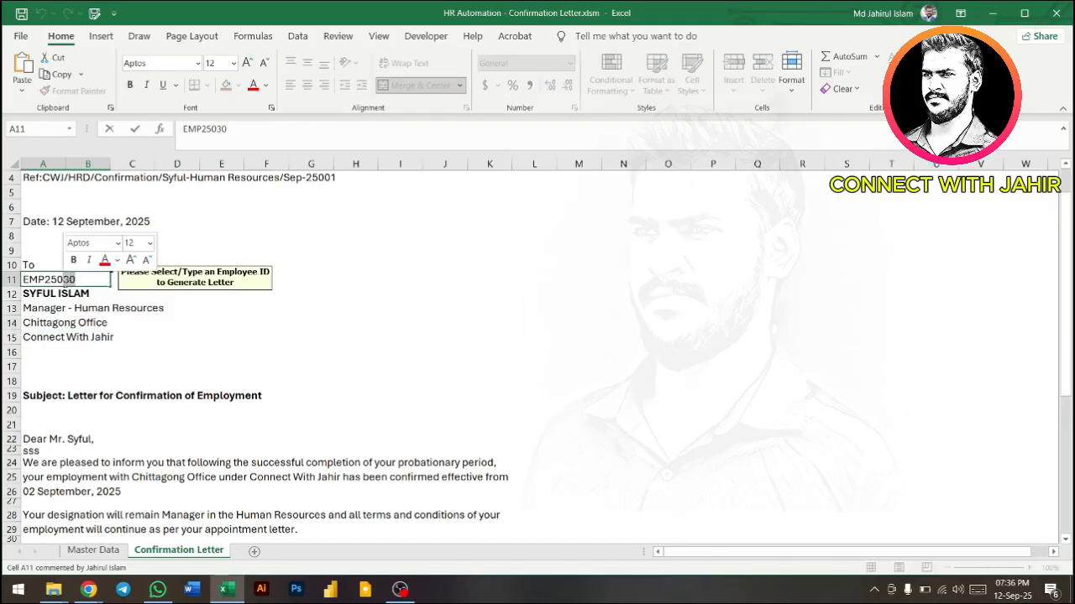
type("29")
key("Return")
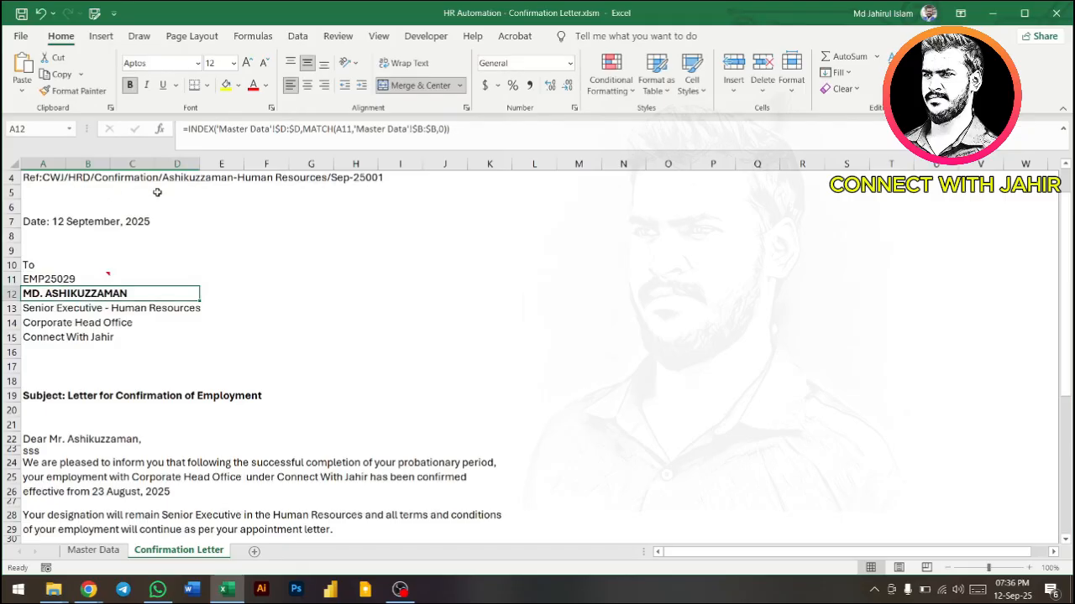
Check the letter's reference formula in A4 and read the letter down to the signature block and footer
left_click(39, 177)
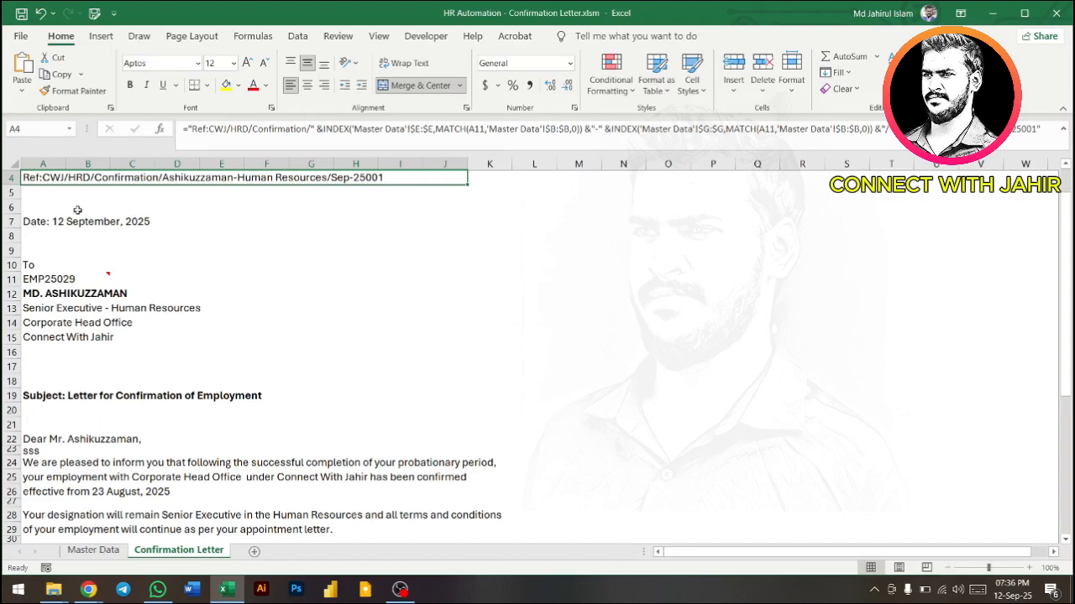
scroll(148, 418, "down", 3)
scroll(149, 418, "down", 4)
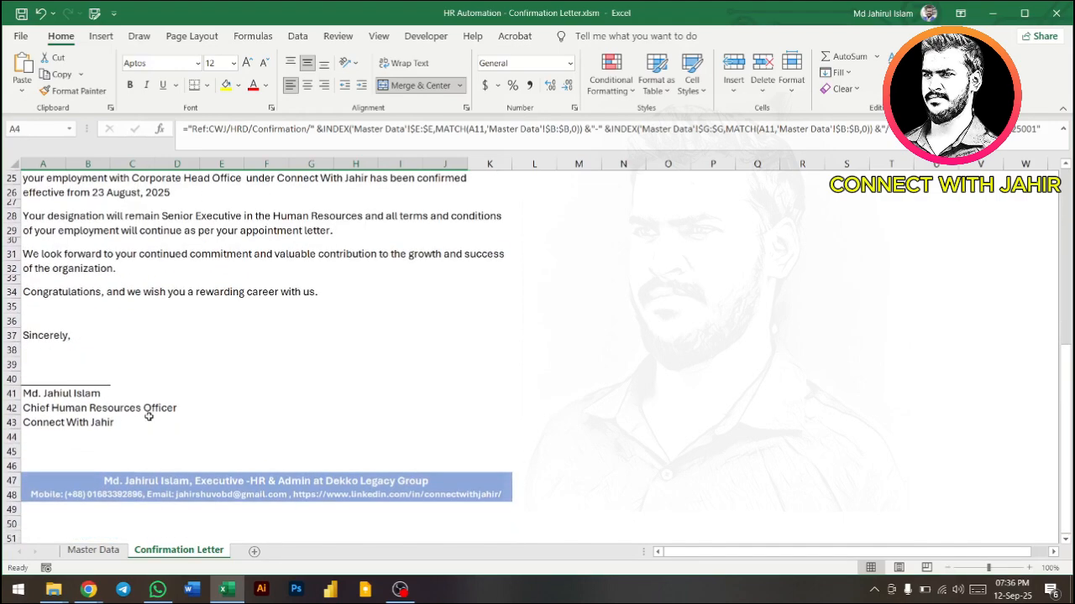
Check the employee ID cell A11 and the reference line in A4 of the confirmation letter
scroll(149, 417, "up", 4)
scroll(149, 418, "up", 3)
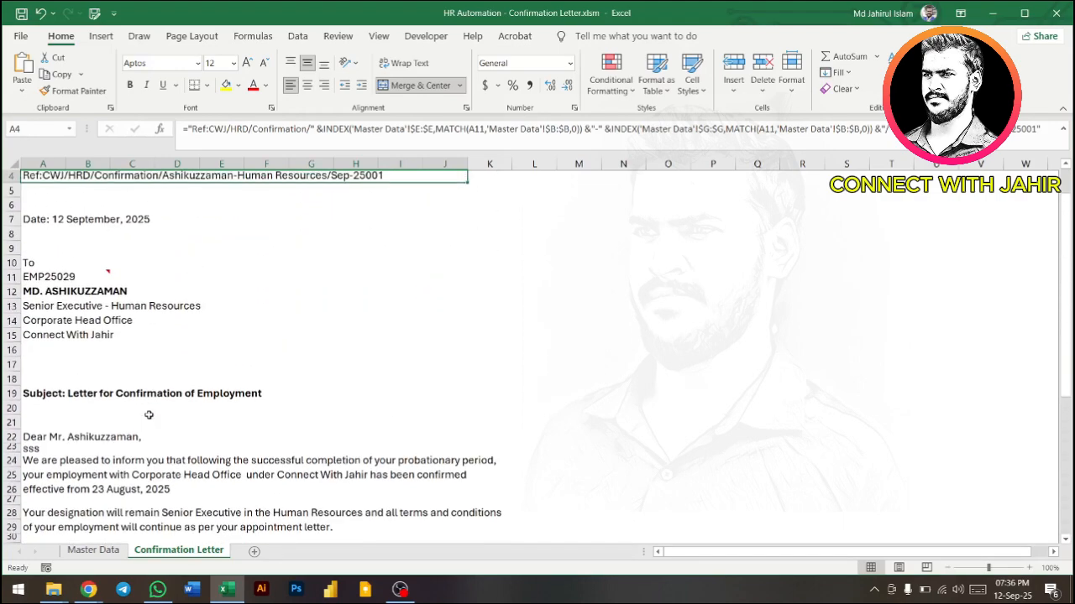
left_click(76, 278)
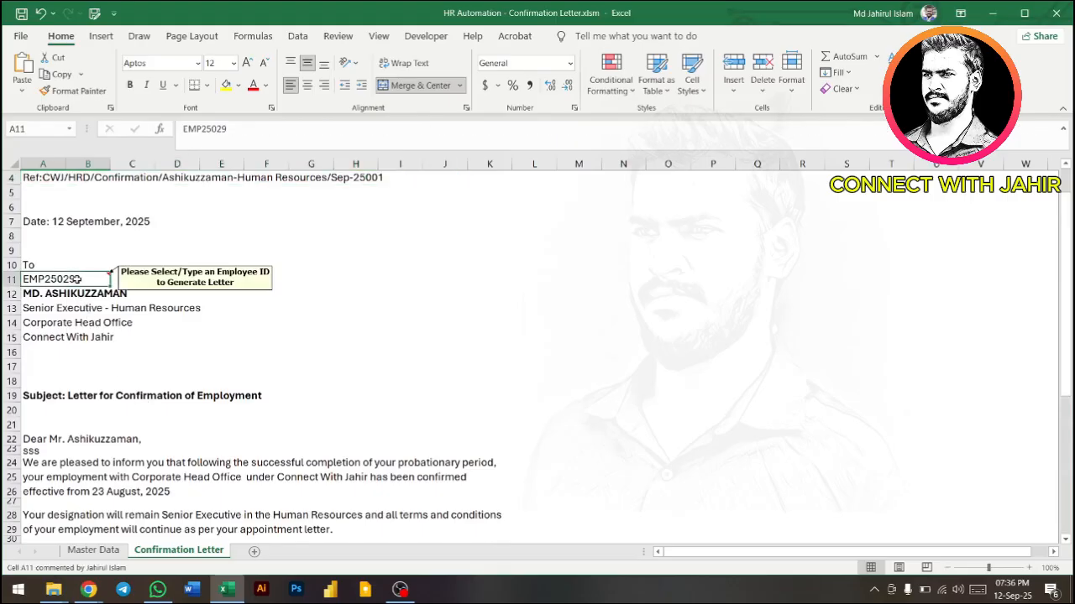
left_click(373, 177)
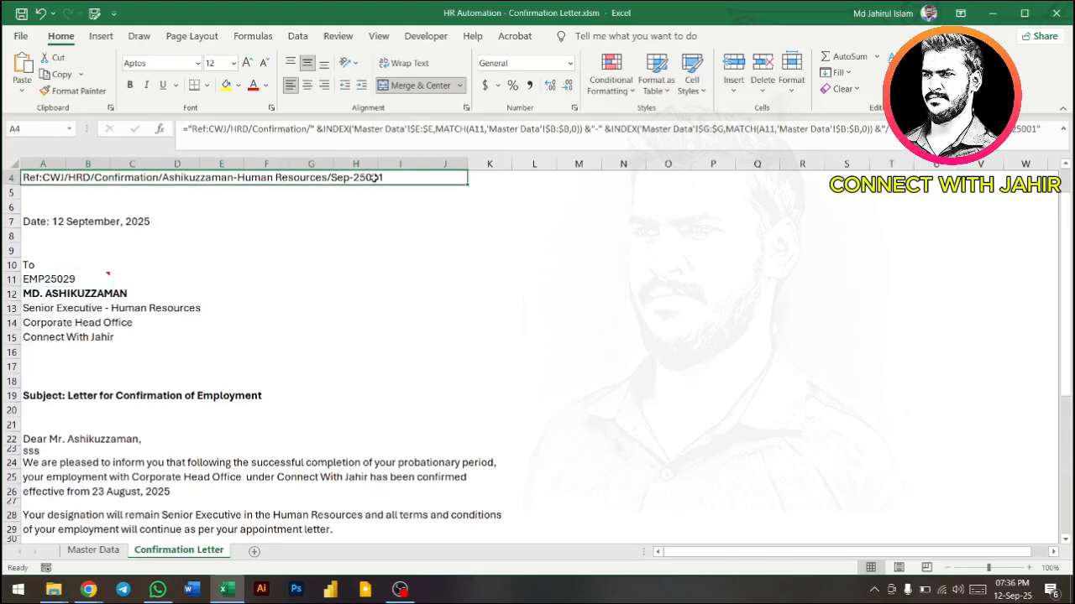
Clear the stray text "sss" from cell A23 beneath the letter's greeting
left_click(11, 438)
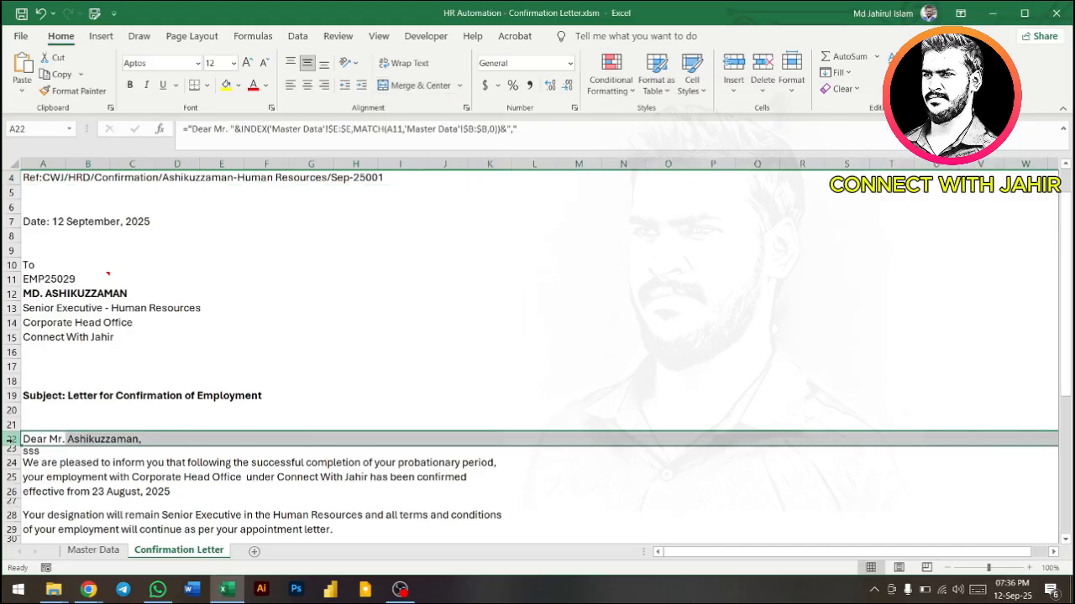
left_click(64, 441)
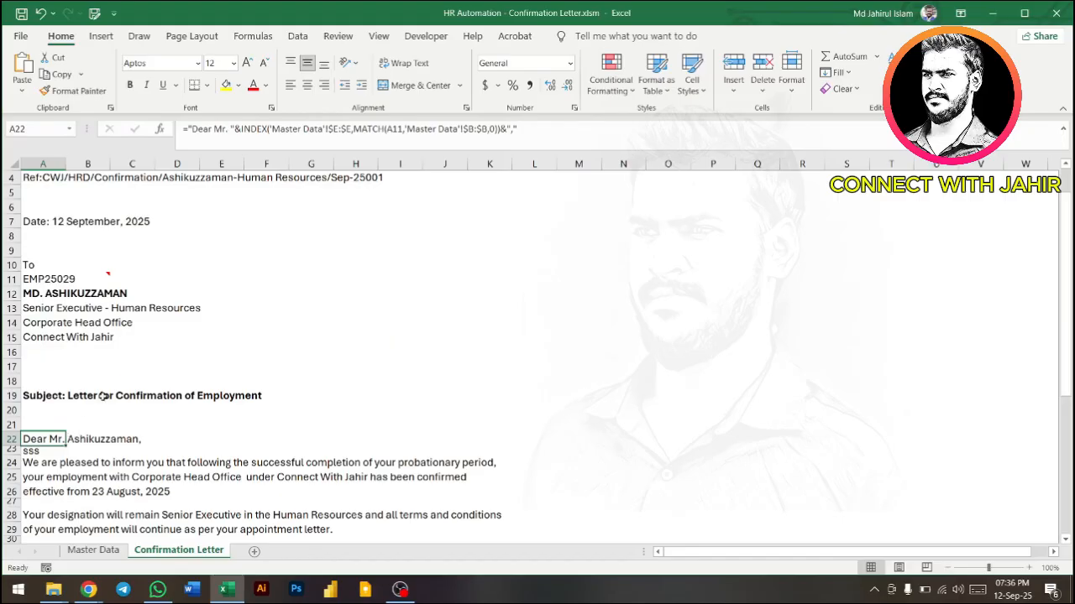
left_click(126, 382)
left_click(126, 439)
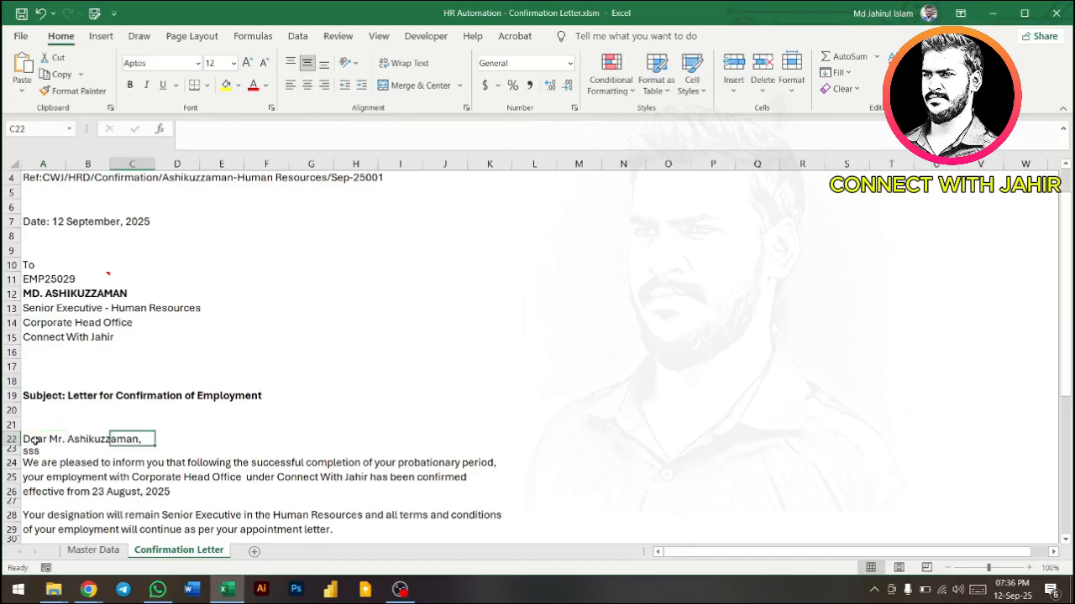
left_click(35, 440)
left_click(37, 450)
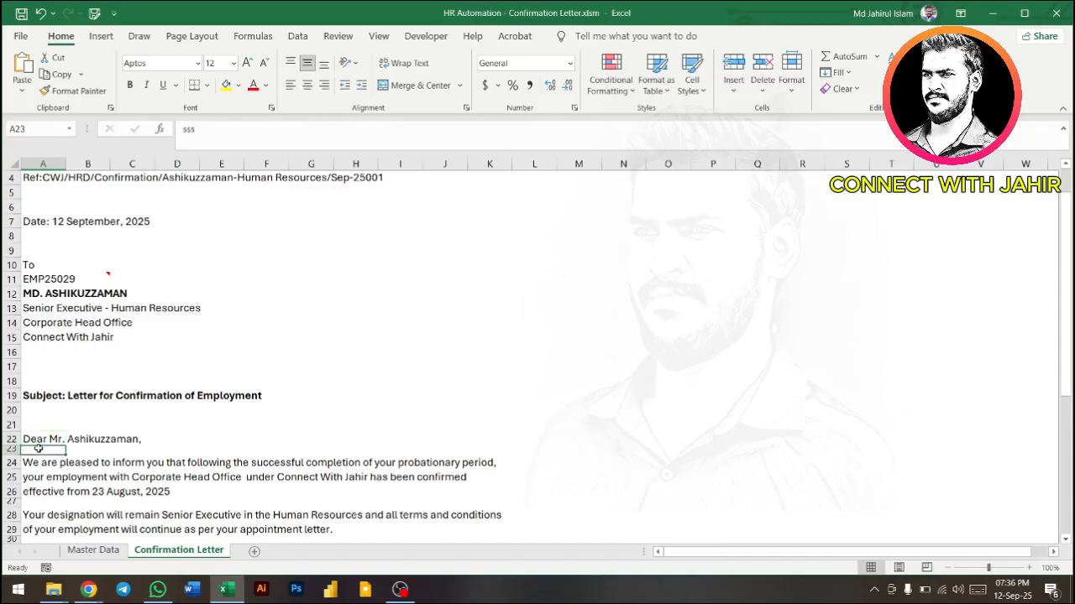
left_click(233, 290)
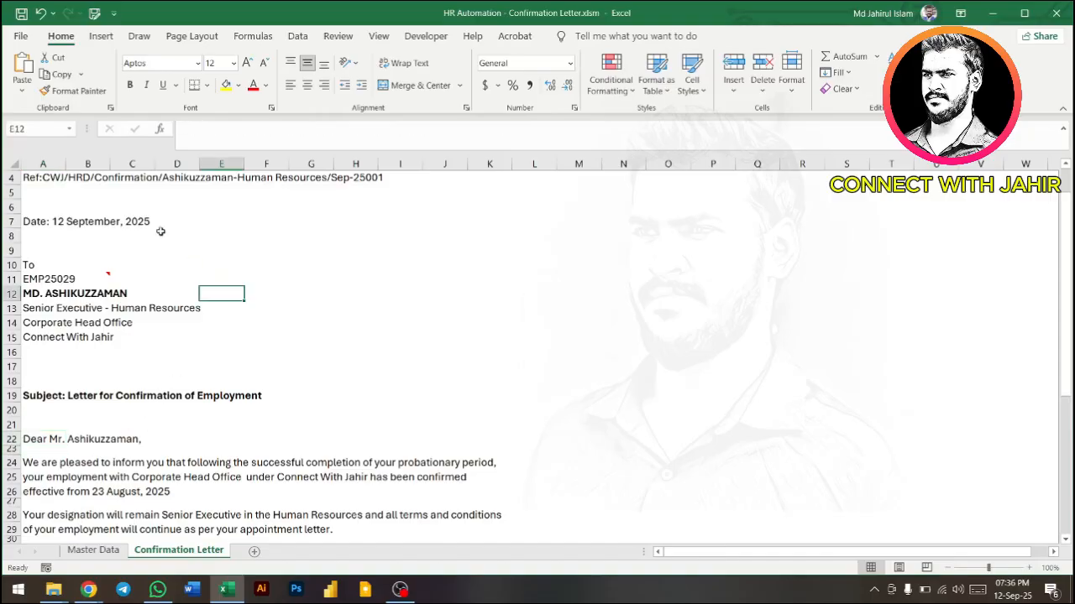
Compare the reference formula in A4 with the employee ID in A11 that it looks up
left_click(28, 179)
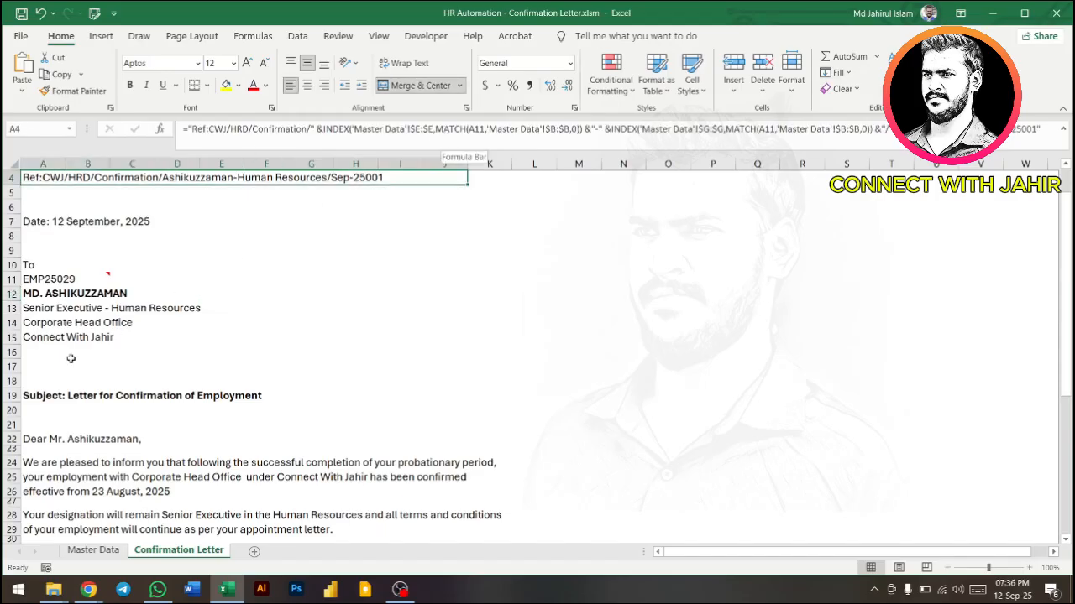
left_click(61, 282)
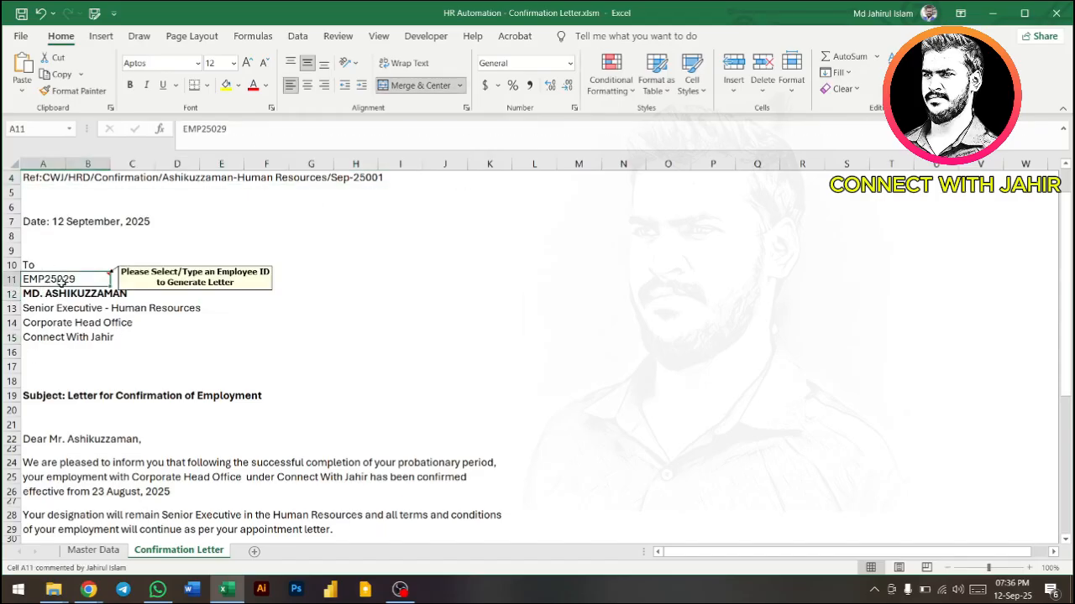
left_click(50, 180)
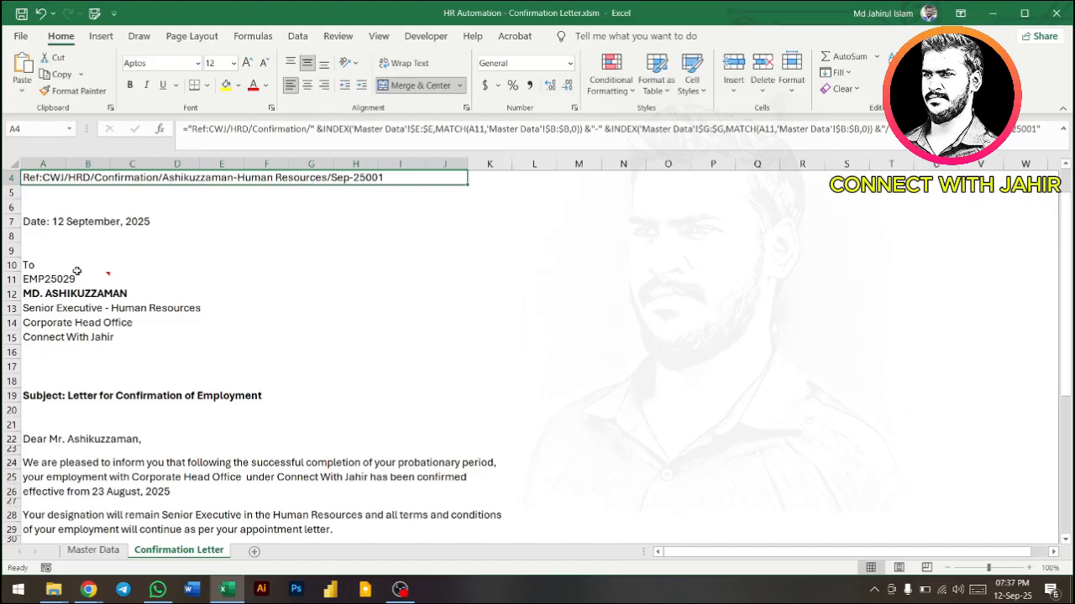
Inspect the letter date formula in A7, leaving the cell without changing it
left_click(36, 222)
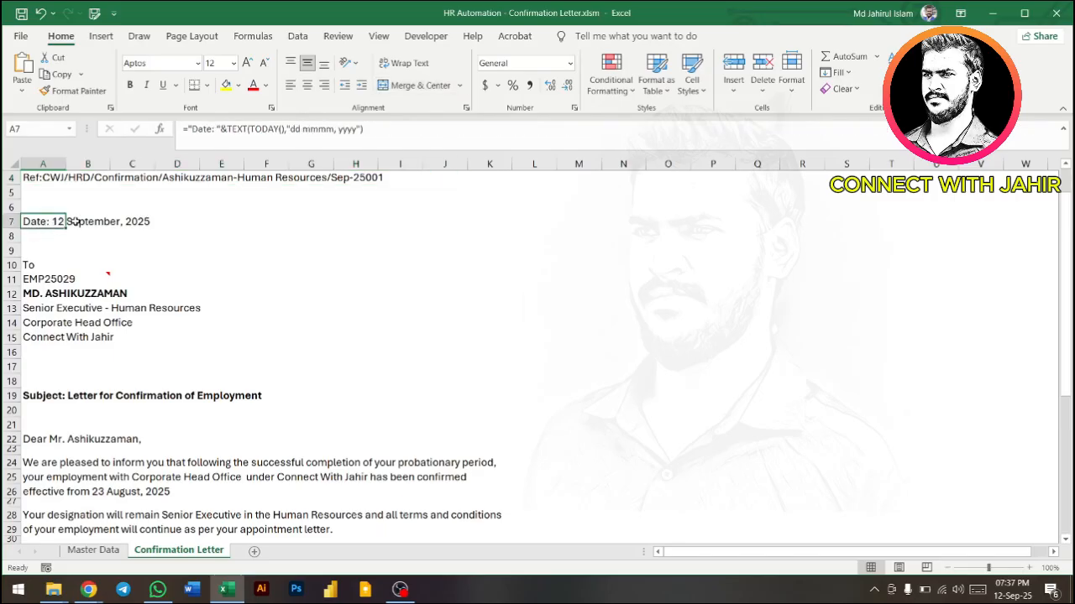
left_click_drag(378, 129, 182, 130)
left_click(69, 249)
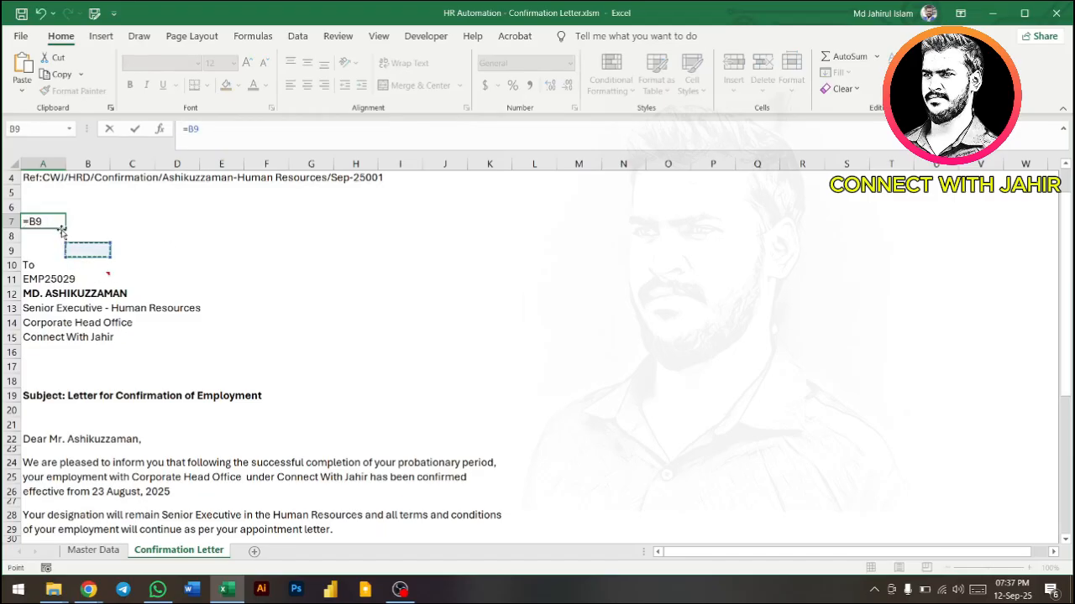
key("Escape")
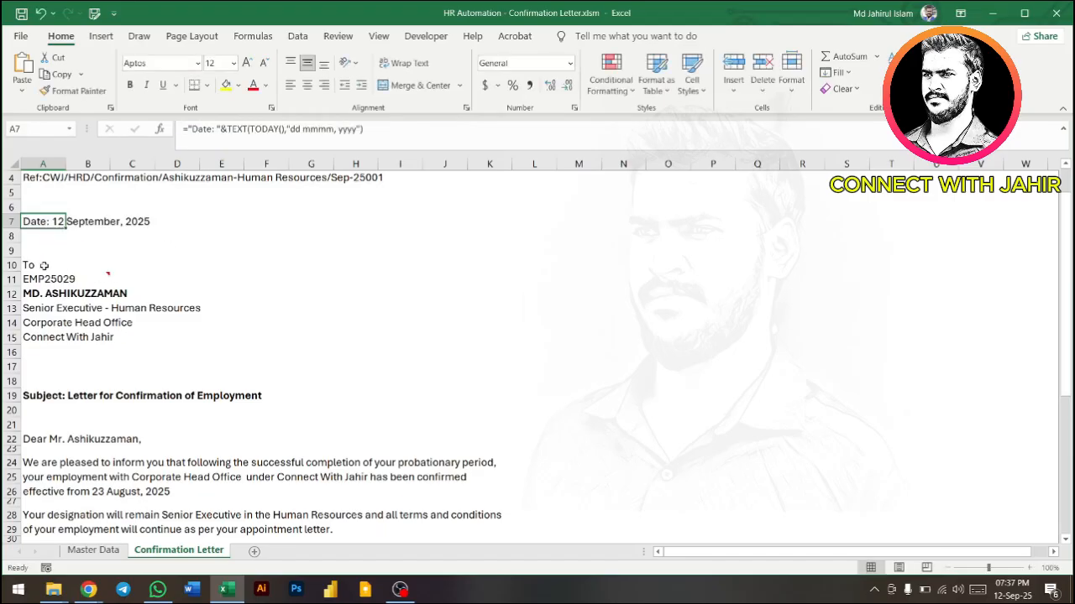
Compare the name and designation lookup formulas in A12 and A13 with the Master Data sheet
left_click(57, 279)
left_click(101, 295)
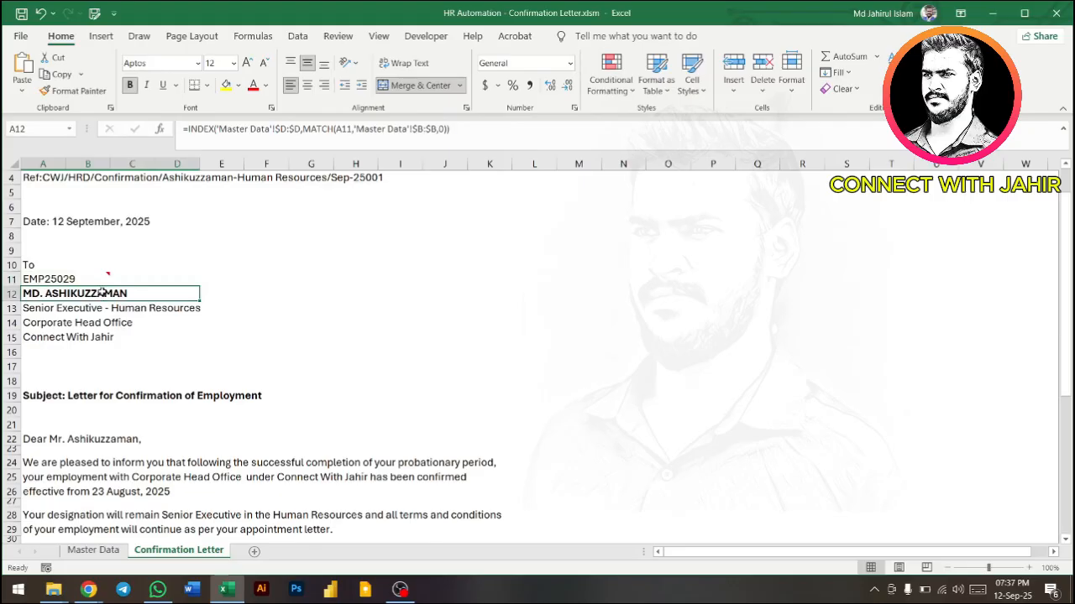
left_click(94, 551)
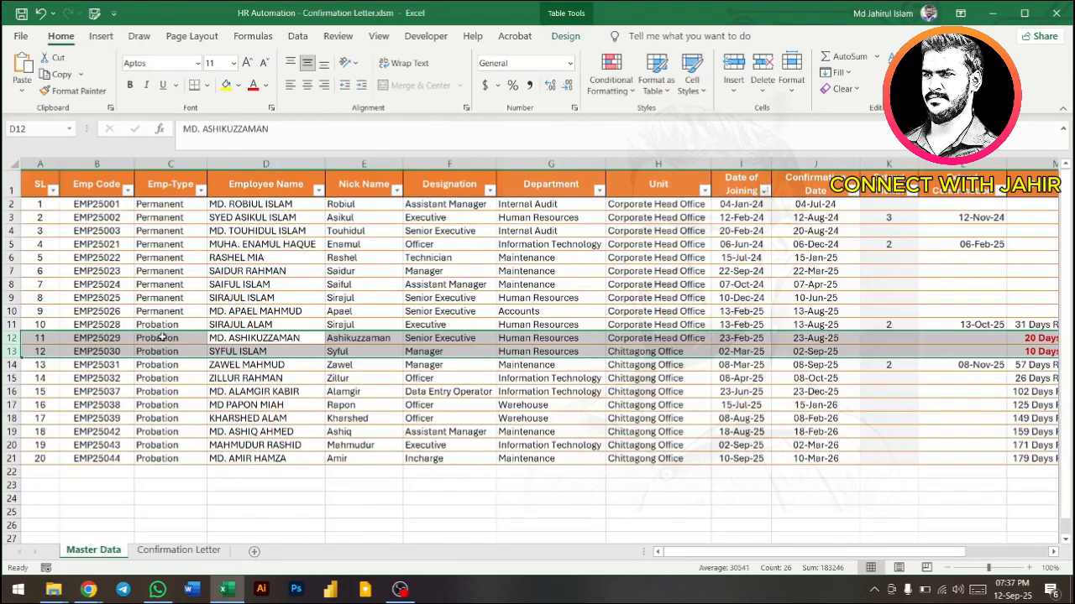
left_click(179, 550)
left_click(126, 307)
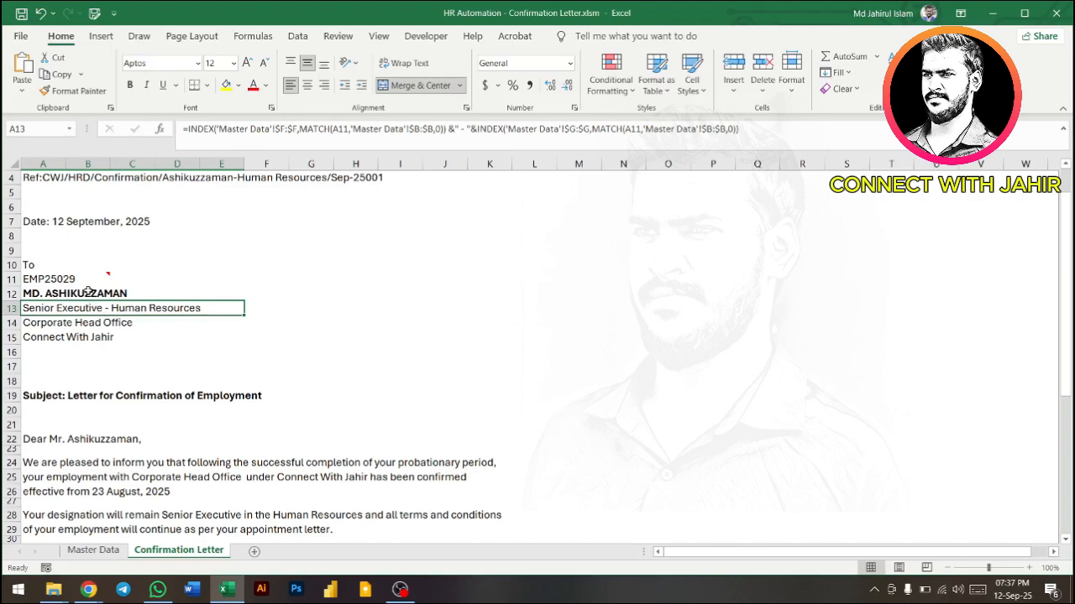
left_click(88, 293)
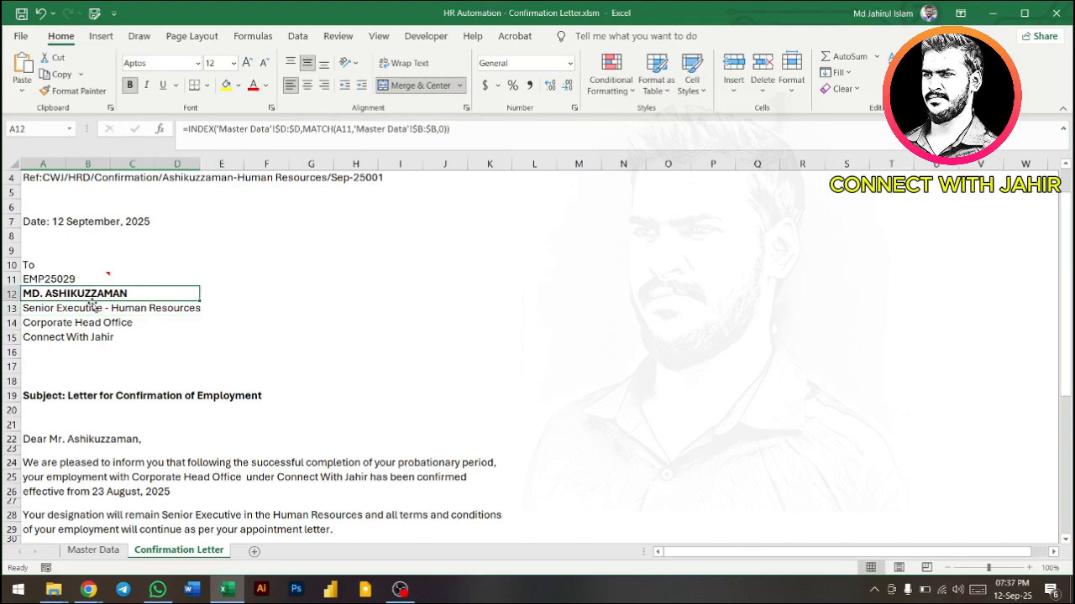
left_click(54, 309)
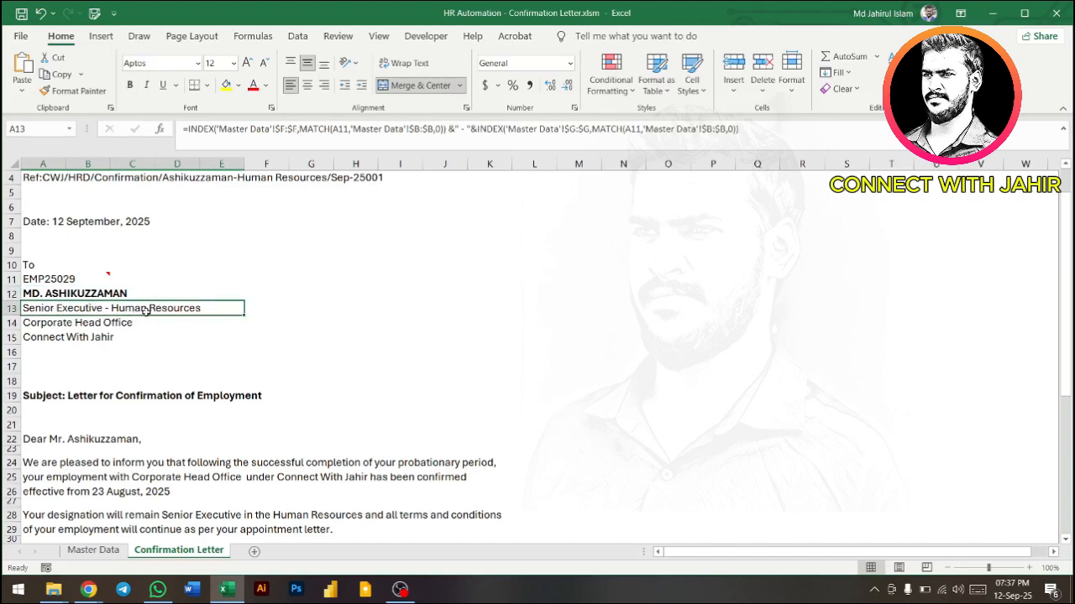
Check the unit lookup formula in A14 and the fixed company name in A15
left_click(52, 323)
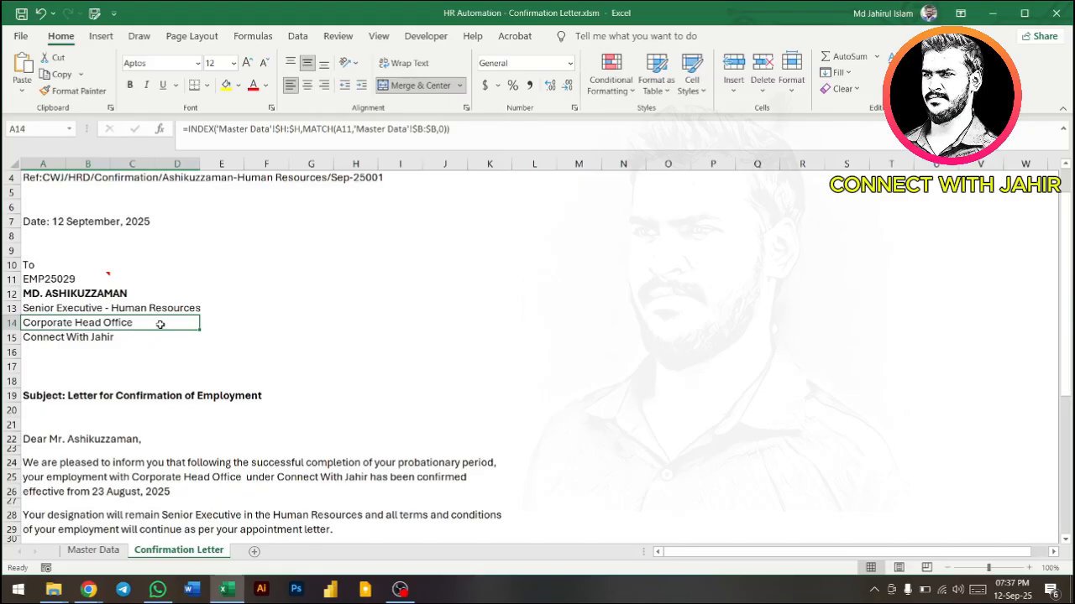
left_click(56, 338)
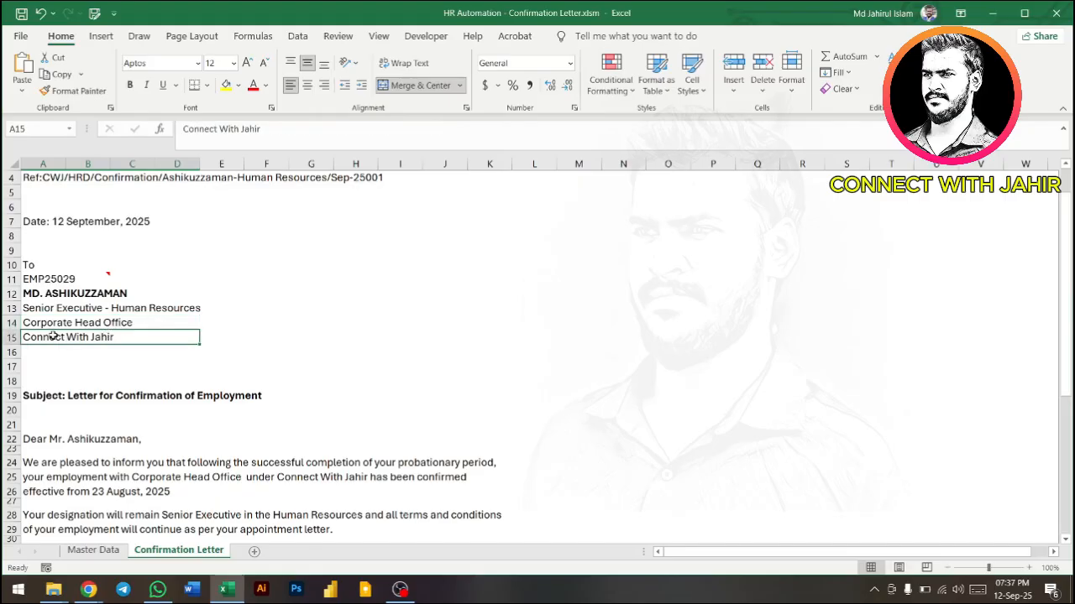
left_click(74, 323)
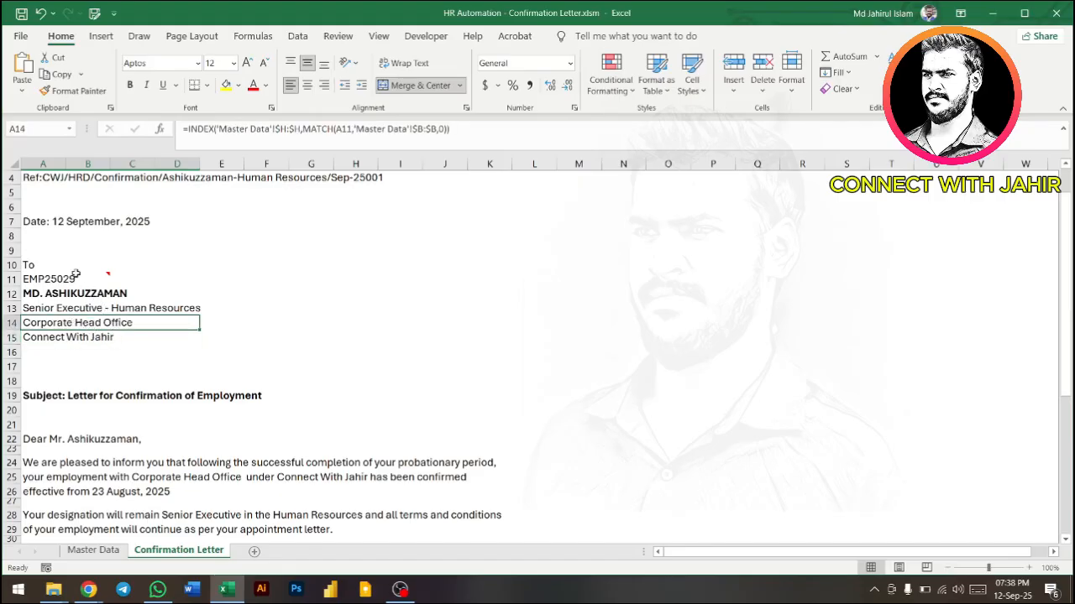
left_click(87, 335)
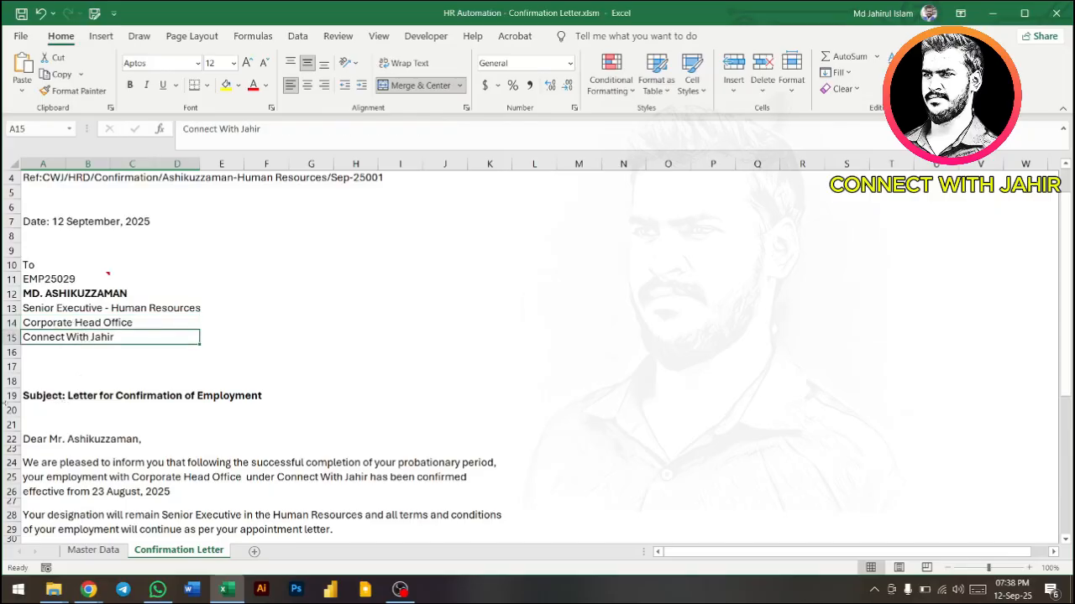
Review the letter's subject line in row 19
left_click(11, 396)
left_click(72, 395)
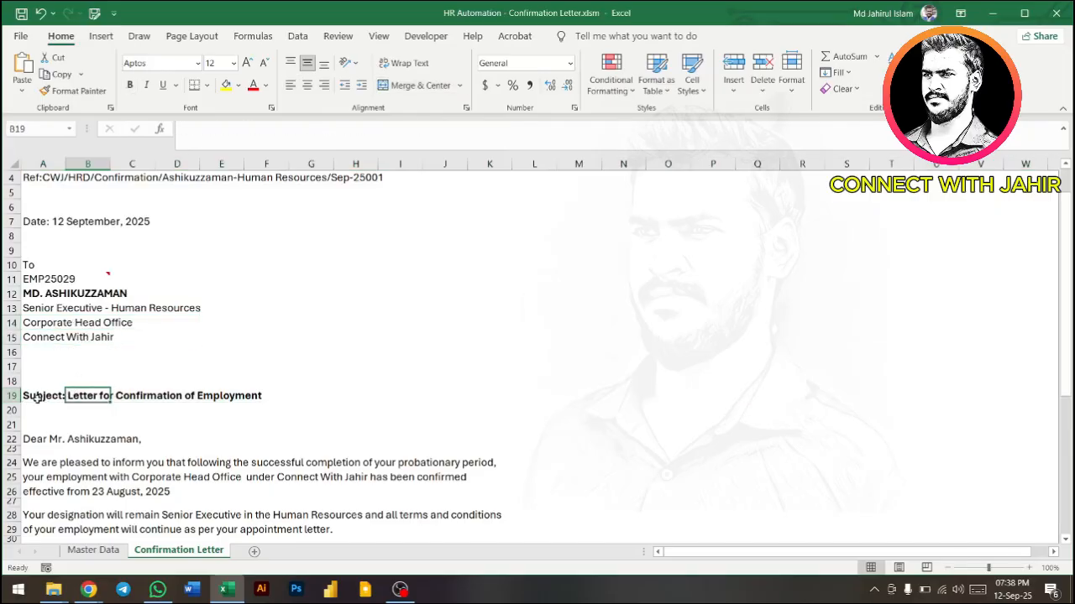
left_click_drag(38, 399, 136, 405)
Check the greeting formula in A22 against the Nick Name column E in Master Data
scroll(137, 404, "down", 2)
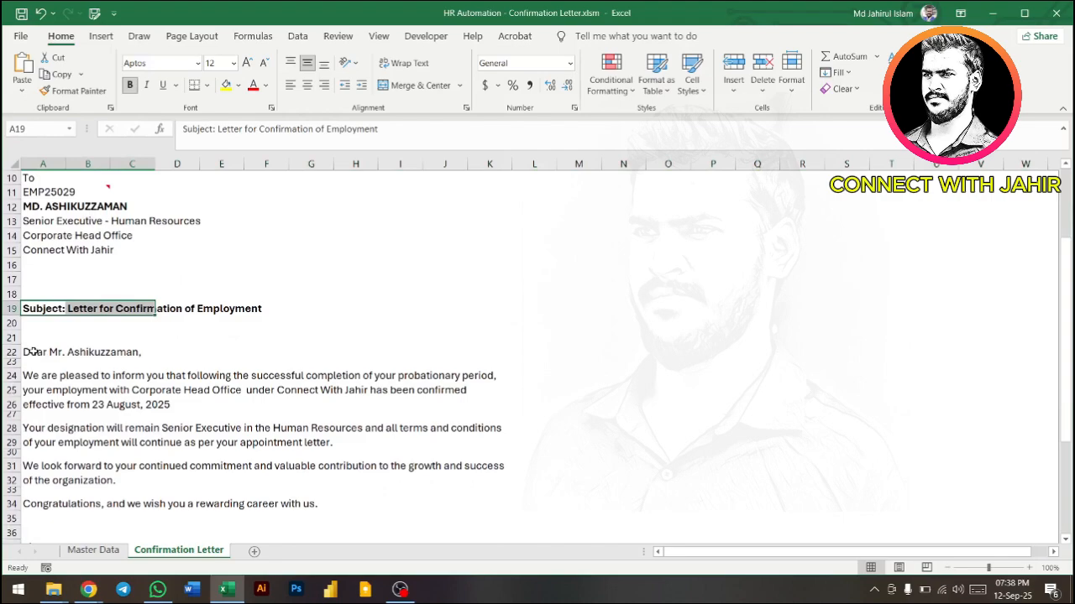
left_click_drag(38, 352, 82, 352)
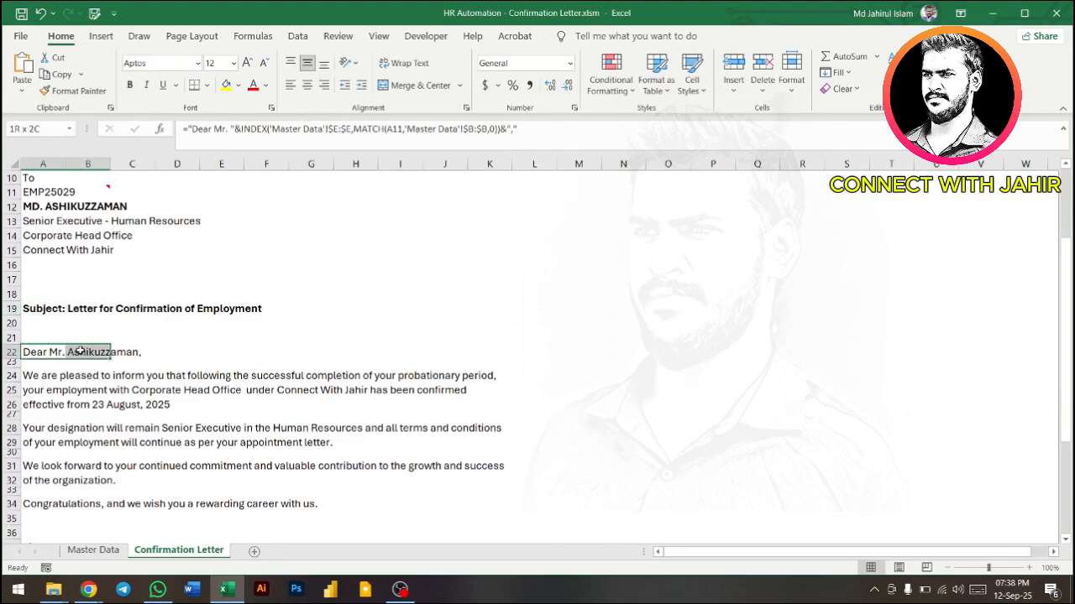
left_click(93, 550)
left_click(355, 203)
left_click(366, 164)
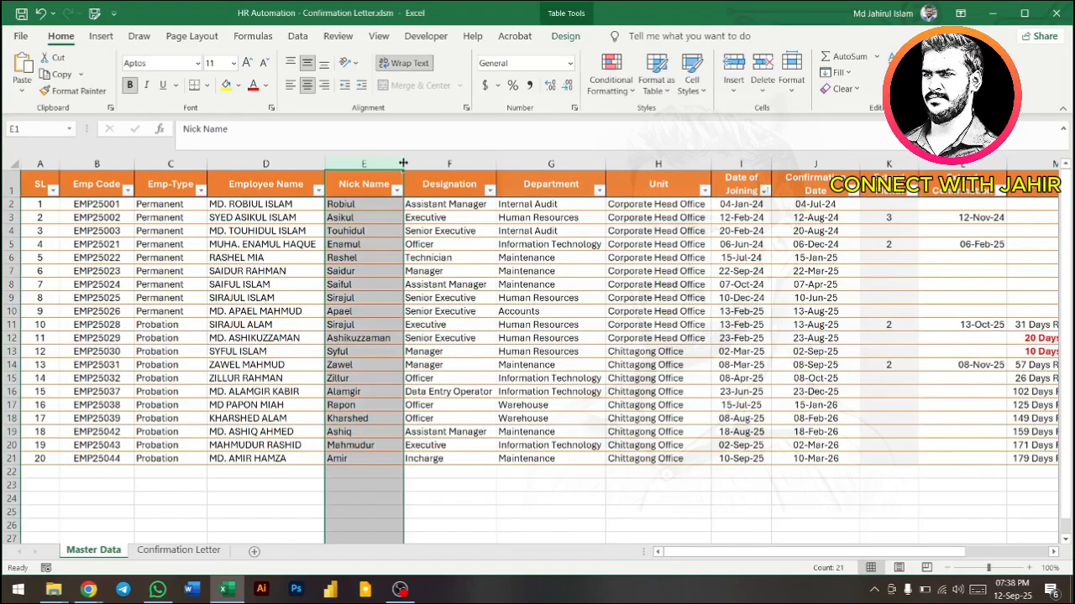
Review the Confirmation Letter body paragraphs in rows 24 to 34, including the designation formula in A28
left_click(178, 550)
left_click(153, 424)
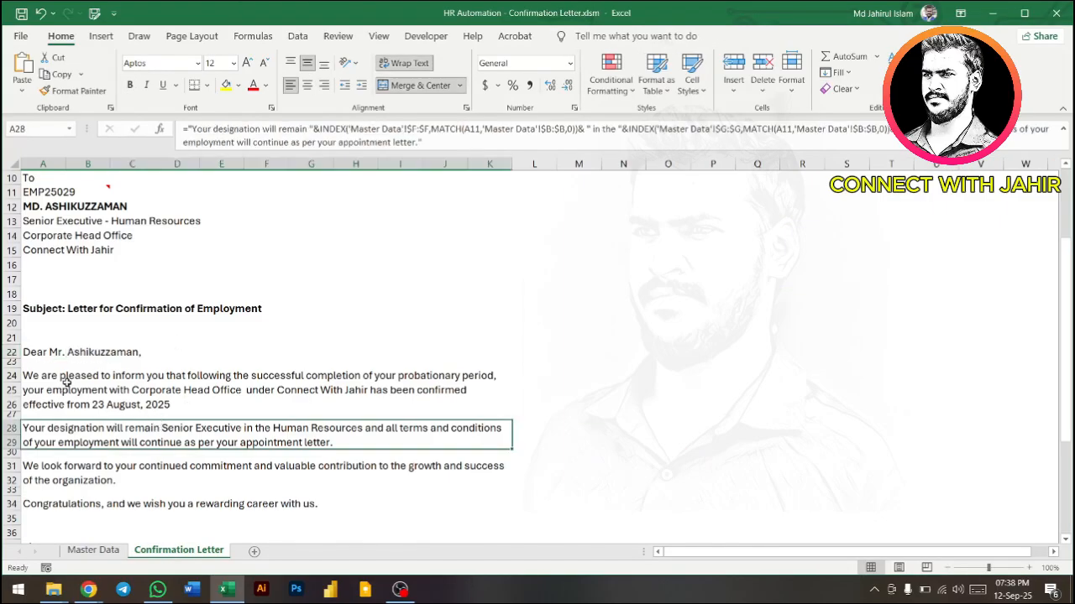
left_click_drag(63, 382, 89, 499)
scroll(121, 468, "down", 1)
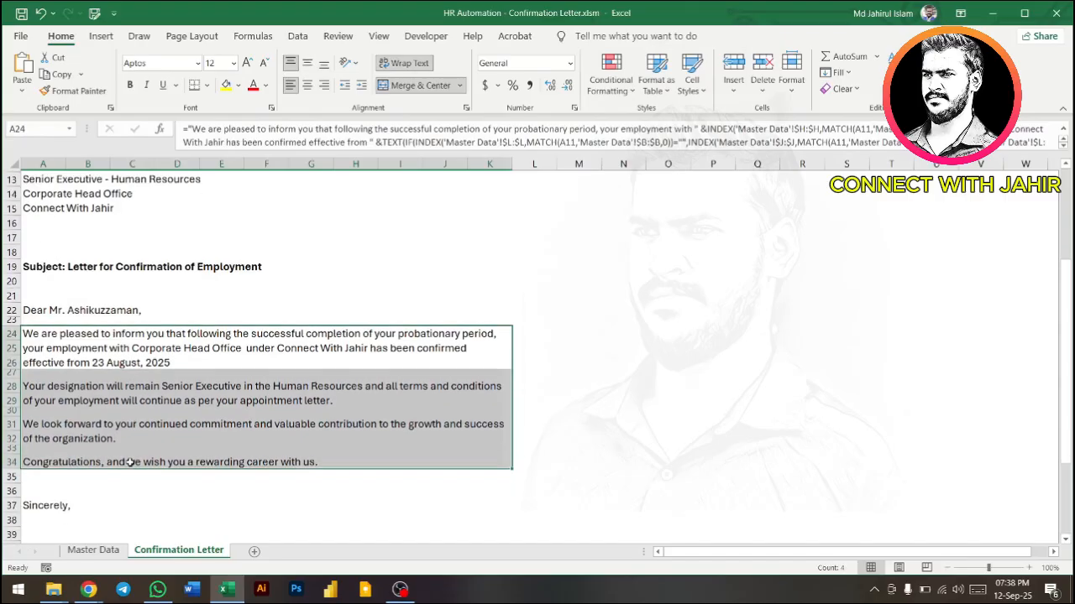
Examine the TEXT and IF part of the A24 formula that produces the effective confirmation date
left_click(96, 336)
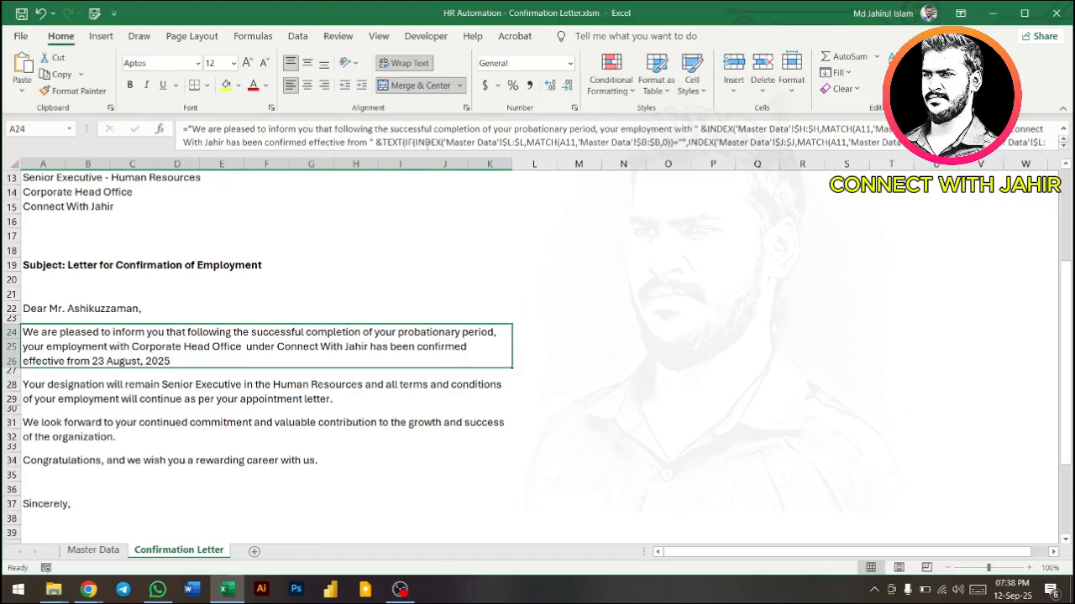
left_click_drag(390, 136, 732, 148)
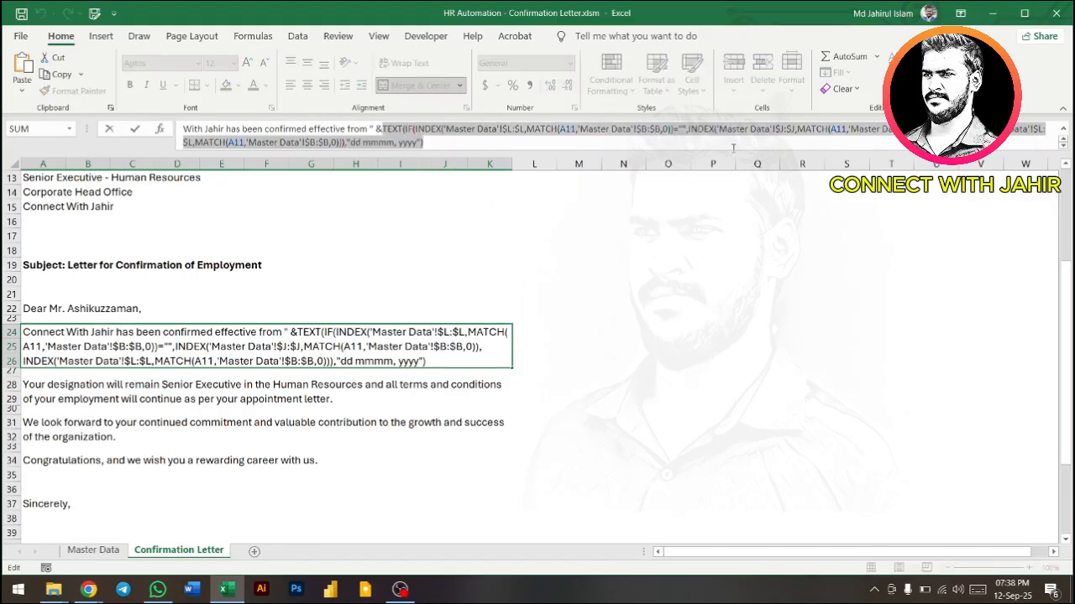
key("Escape")
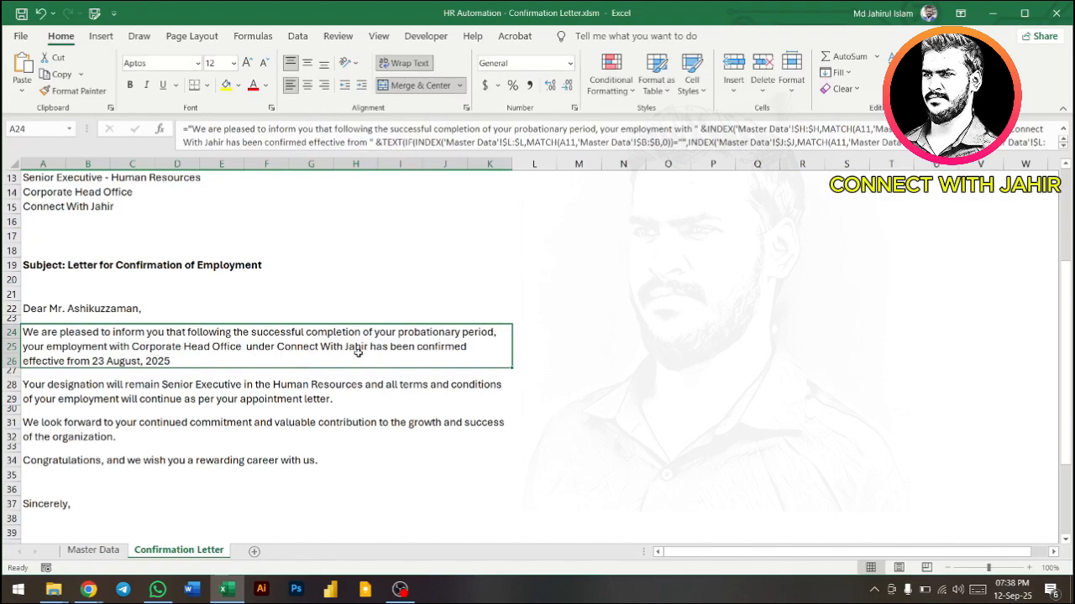
scroll(357, 353, "up", 2)
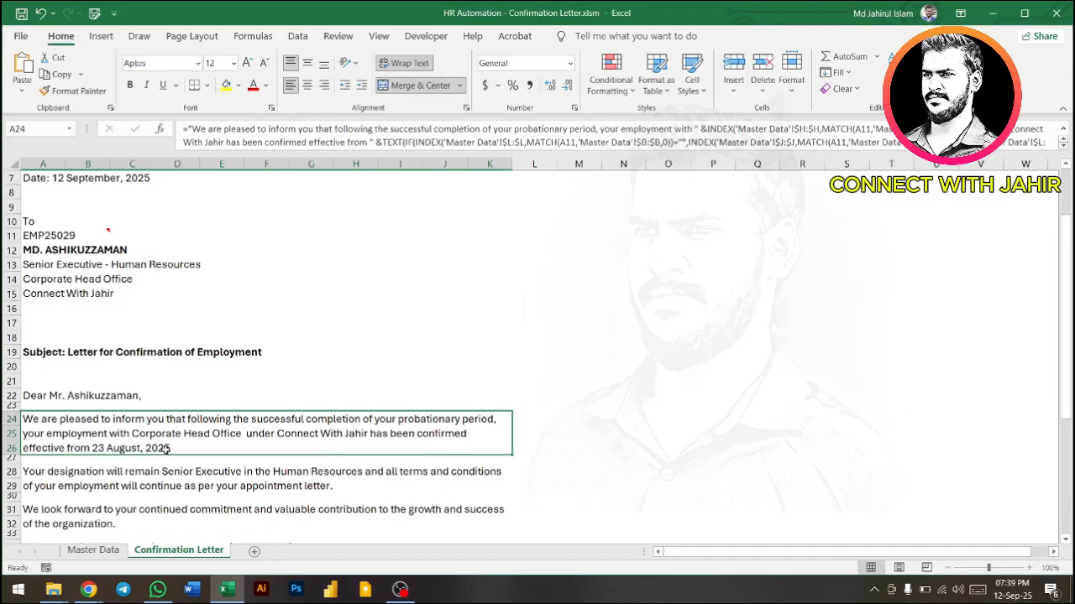
Compare the Extend Confirmation dates in column L with the Confirmation Date column J in Master Data
left_click(106, 550)
left_click_drag(827, 551, 944, 555)
left_click_drag(786, 201, 778, 460)
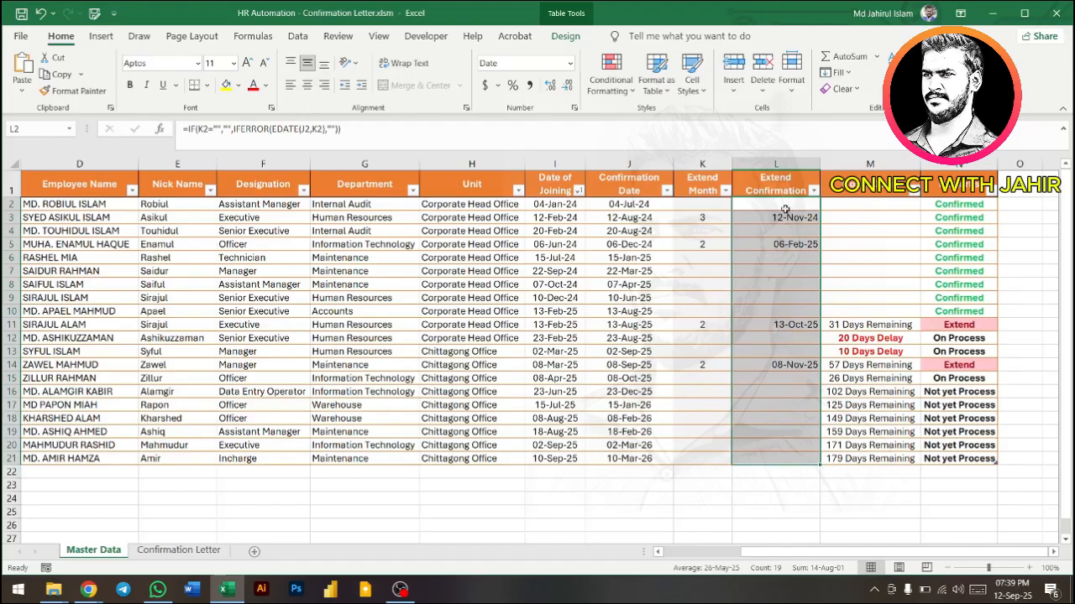
left_click_drag(785, 210, 781, 462)
left_click(623, 194)
left_click_drag(624, 194, 629, 462)
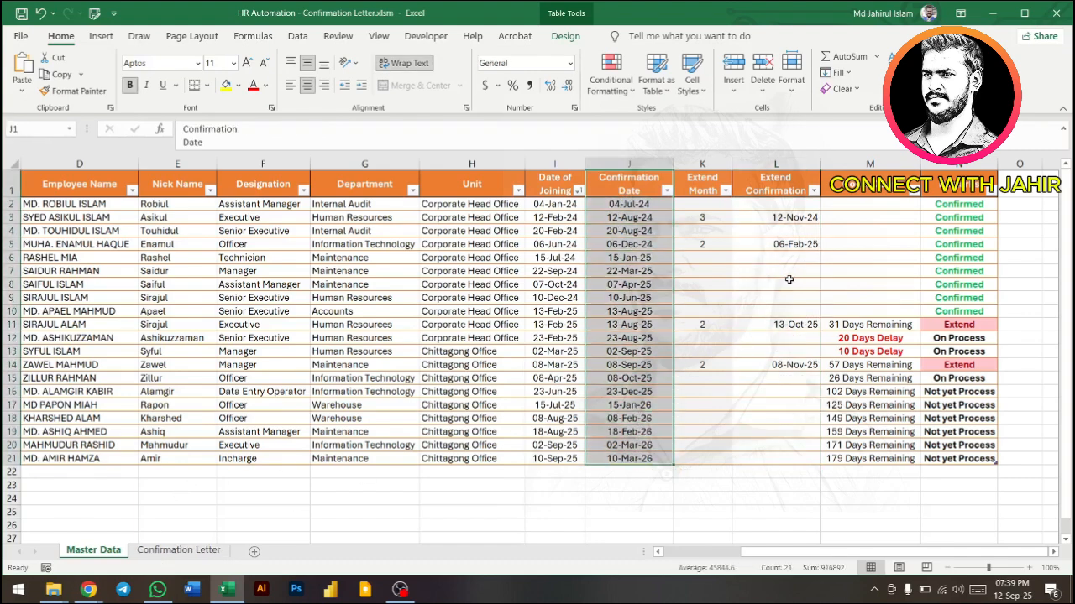
Enter the employee ID from row 5 of Master Data in cell A11 of the Confirmation Letter
left_click_drag(709, 243, 168, 257)
left_click(5, 243)
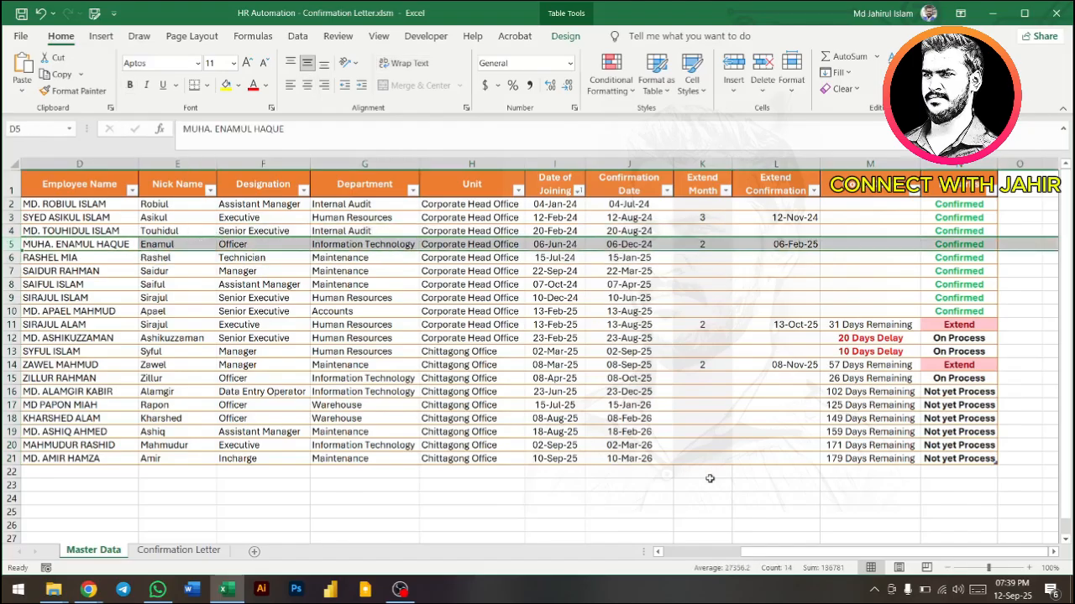
left_click_drag(789, 556, 665, 561)
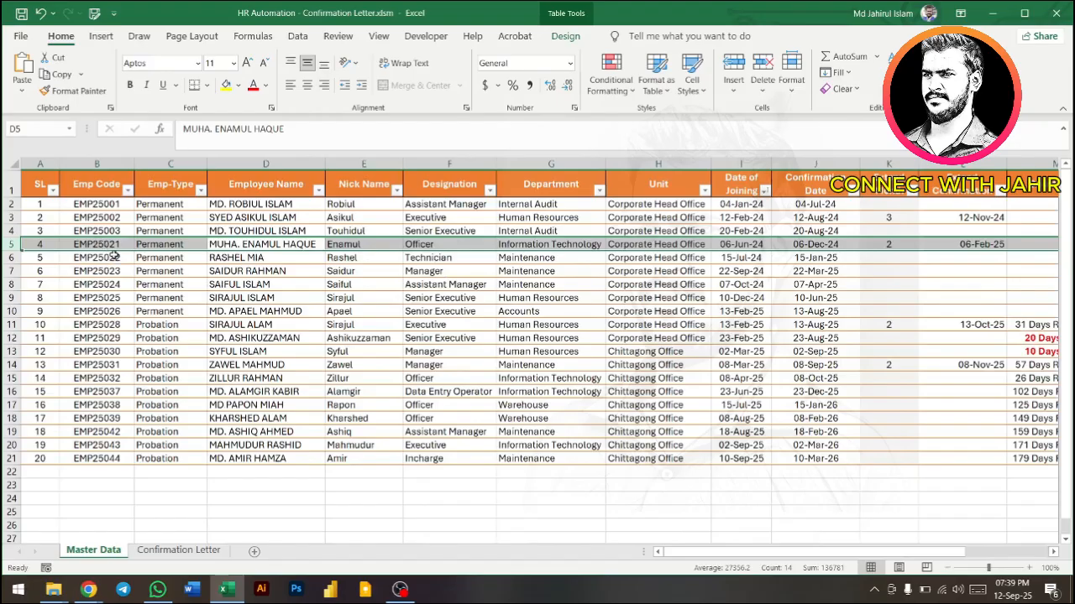
left_click(178, 550)
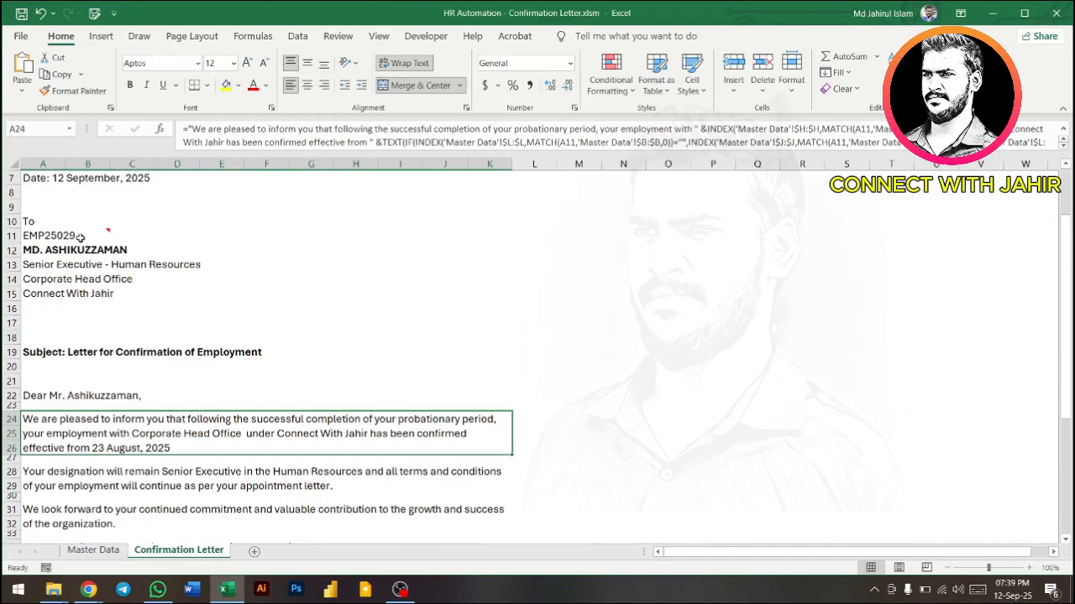
left_click(81, 236)
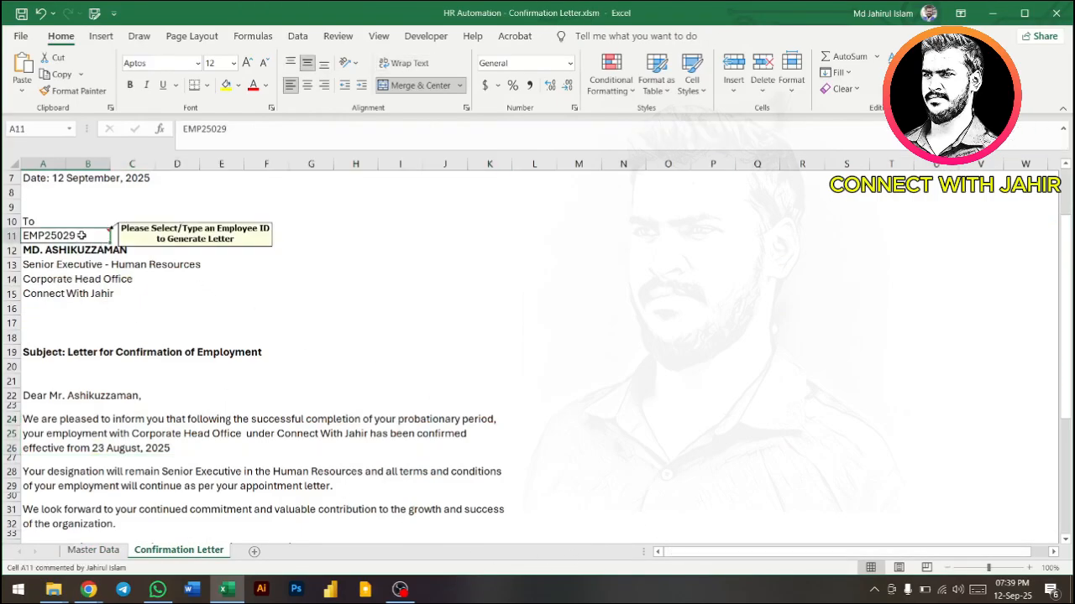
type("EMP250")
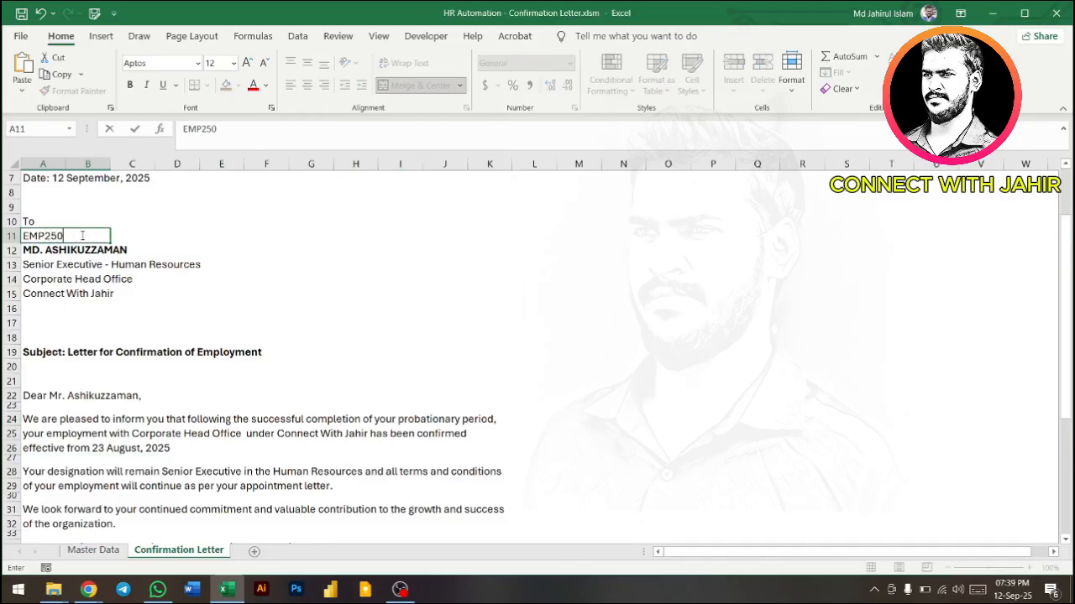
type("21")
key("Return")
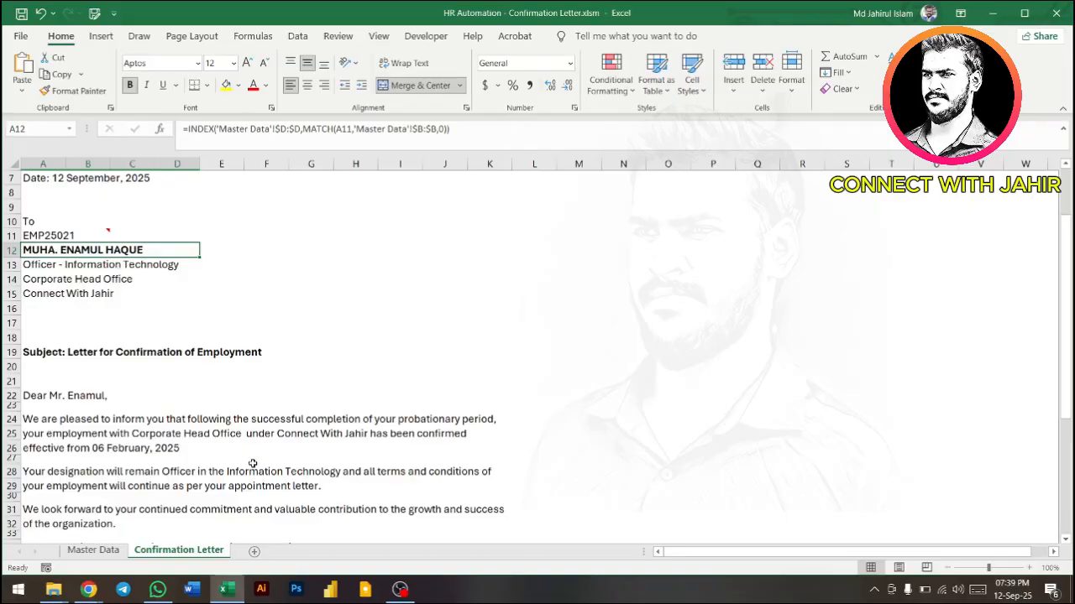
Compare the effective date in the letter's A24 paragraph with the Extend Confirmation date in L5 of Master Data
left_click(121, 450)
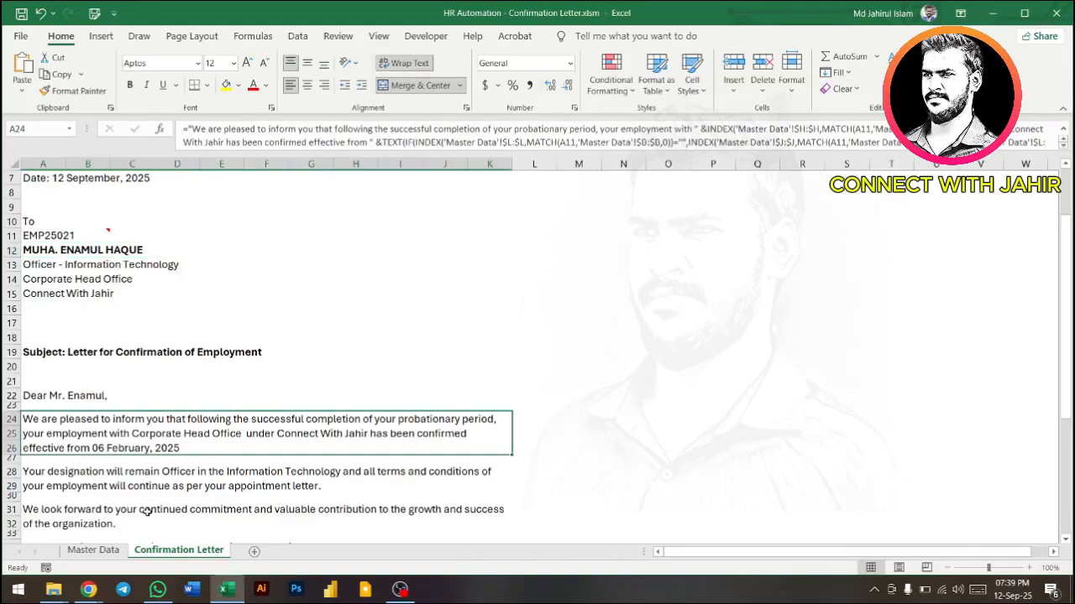
left_click(111, 550)
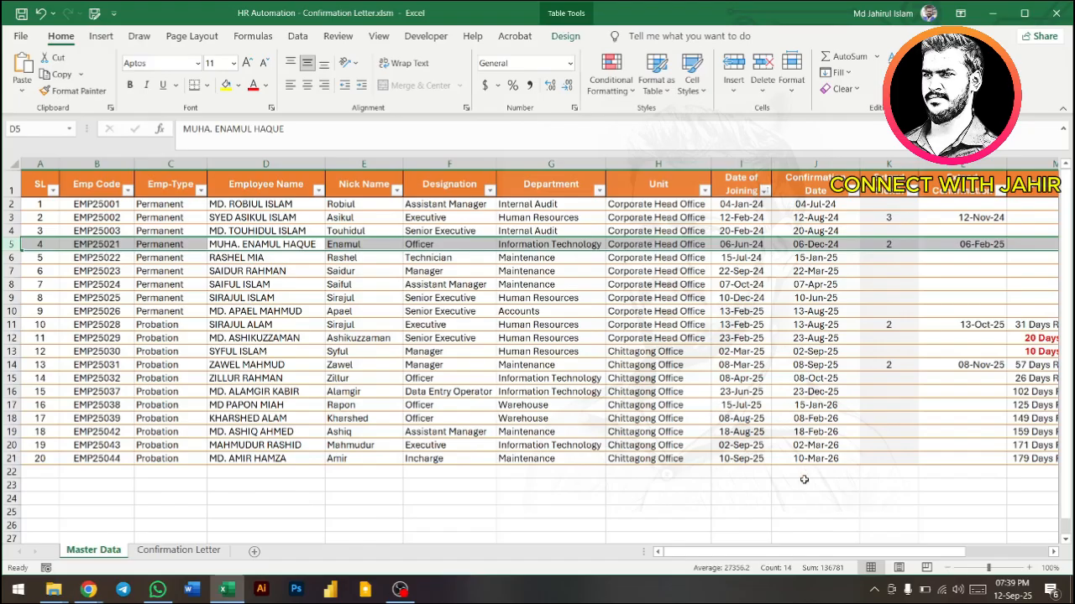
left_click_drag(801, 554, 858, 554)
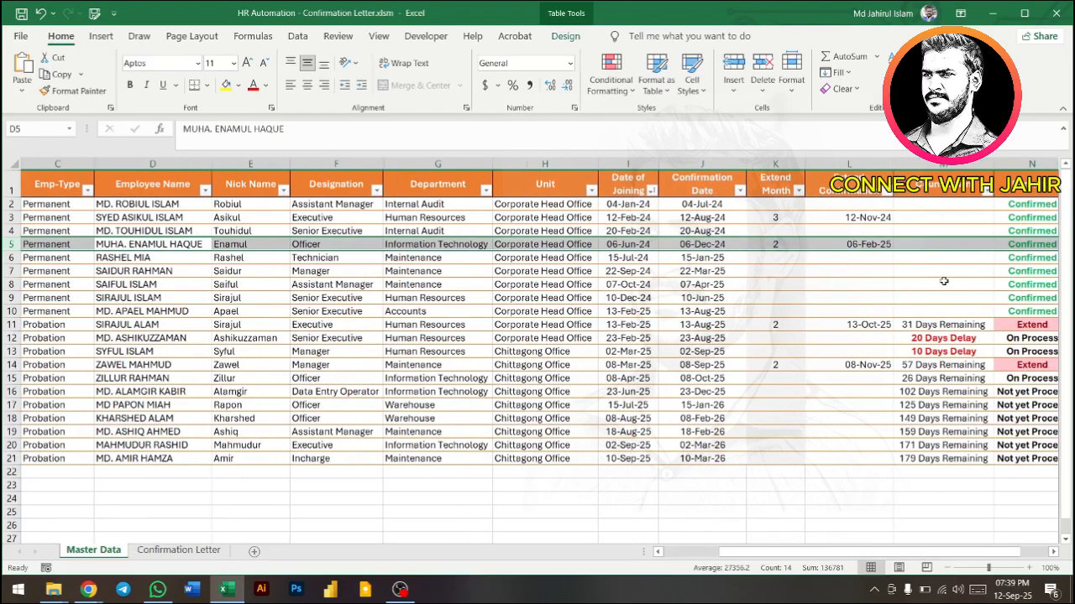
left_click(874, 244)
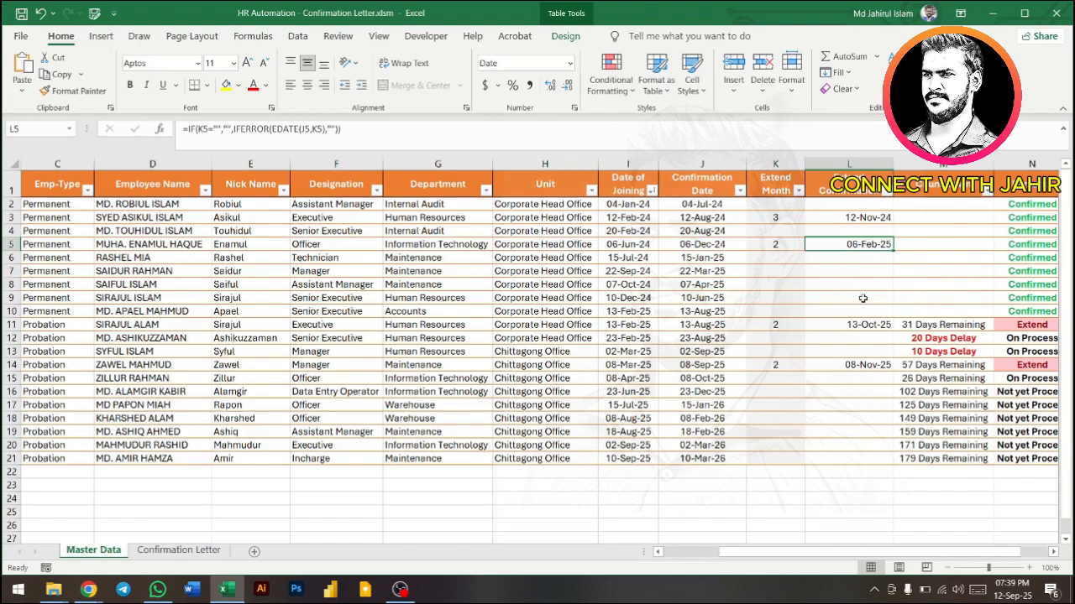
Examine the blank Extend Confirmation cells in column L and the days delay formula in M12
left_click(858, 274)
left_click(863, 308)
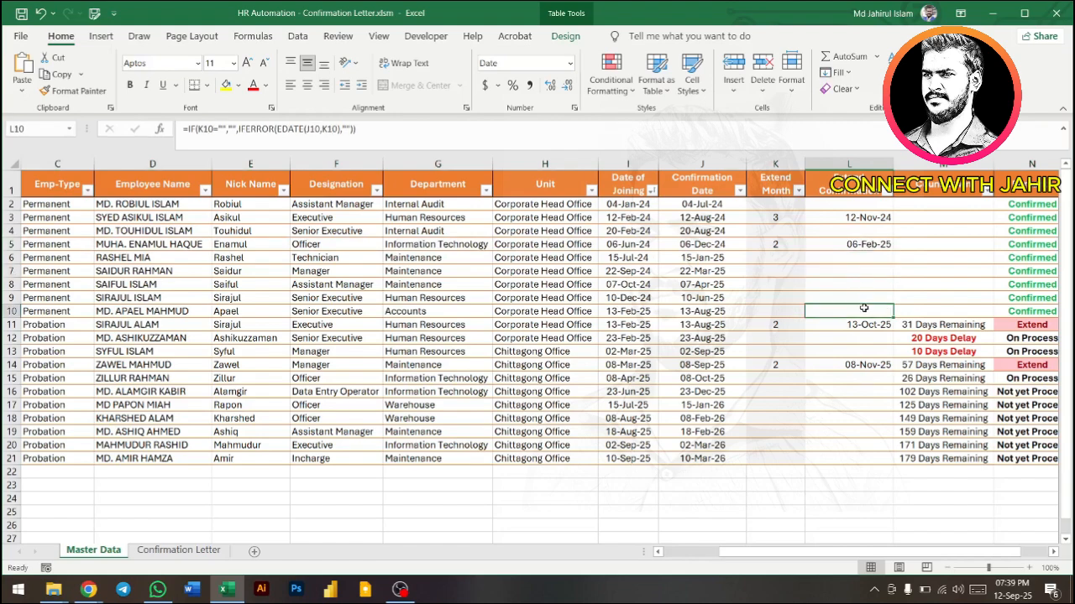
left_click(856, 351)
left_click(861, 338)
left_click(945, 337)
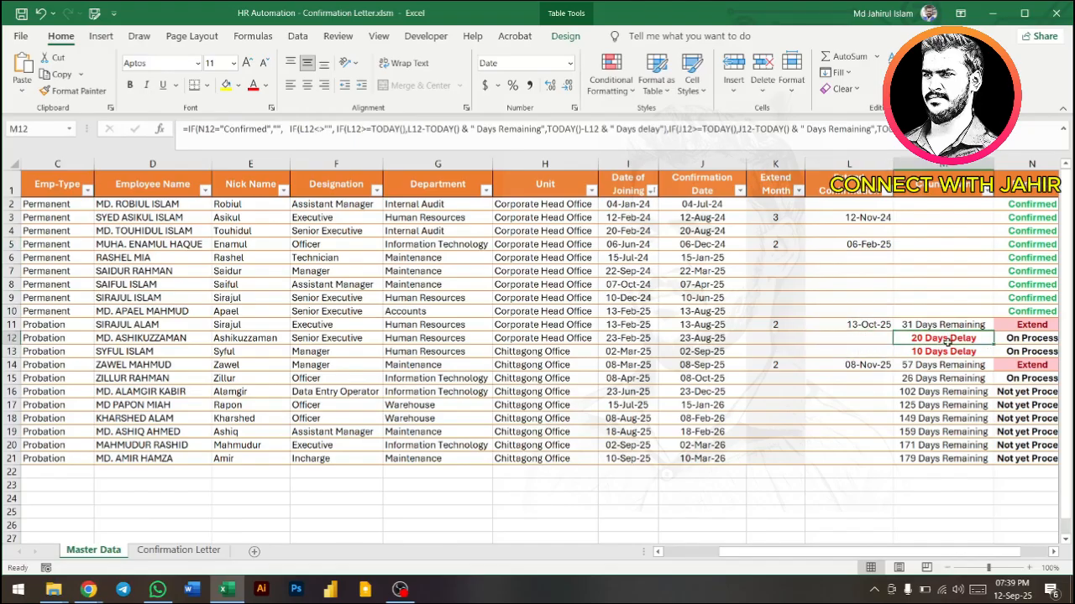
left_click(852, 339)
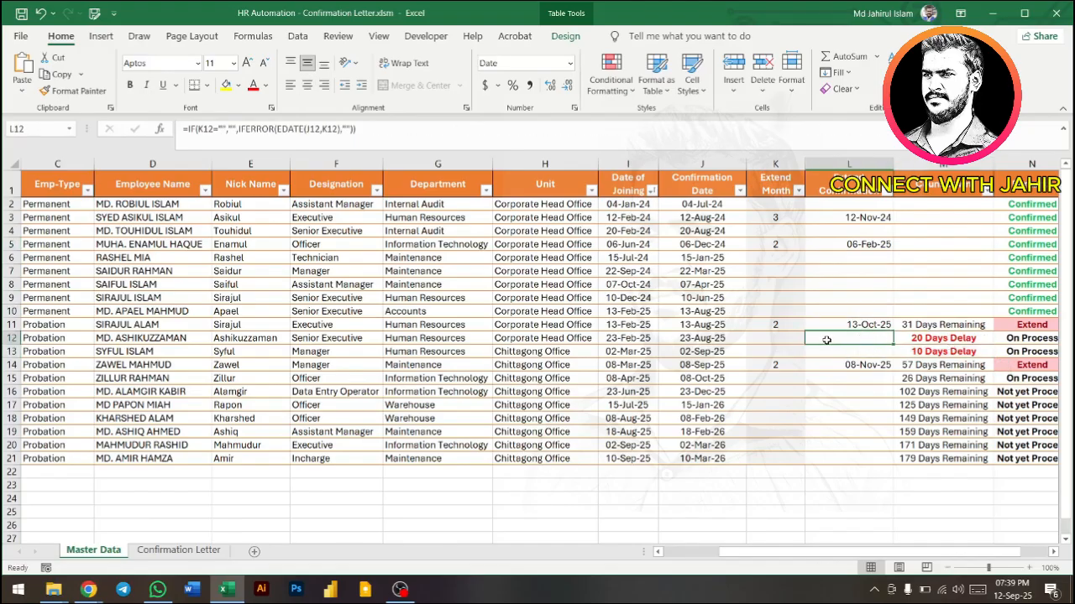
Change the employee ID in cell A11 of the Confirmation Letter to the Emp Code from row 12 of Master Data
left_click_drag(827, 339, 50, 339)
left_click(743, 554)
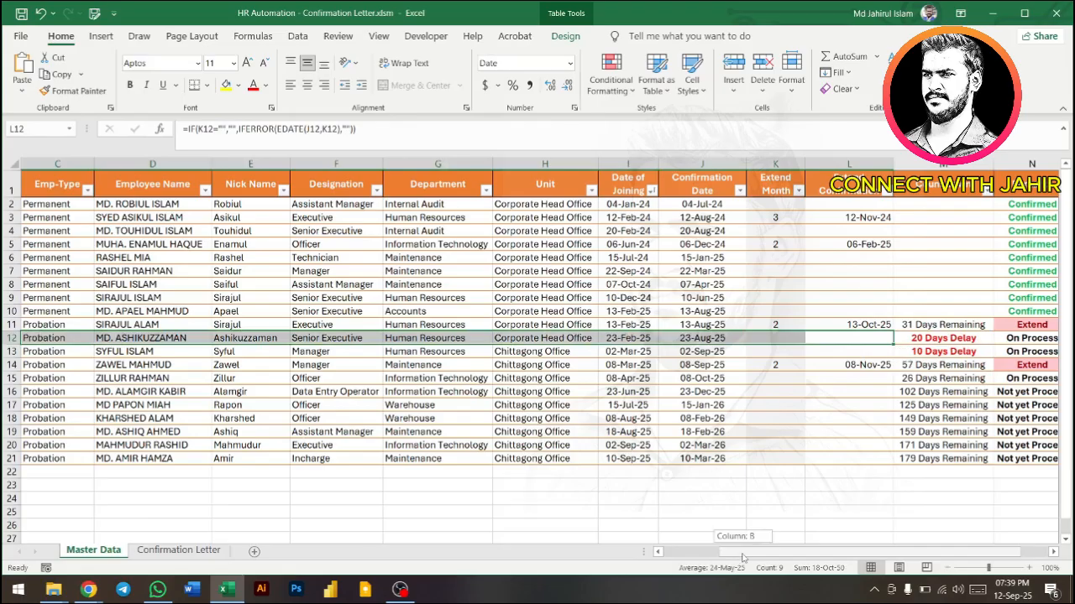
left_click_drag(743, 556, 662, 558)
left_click(95, 337)
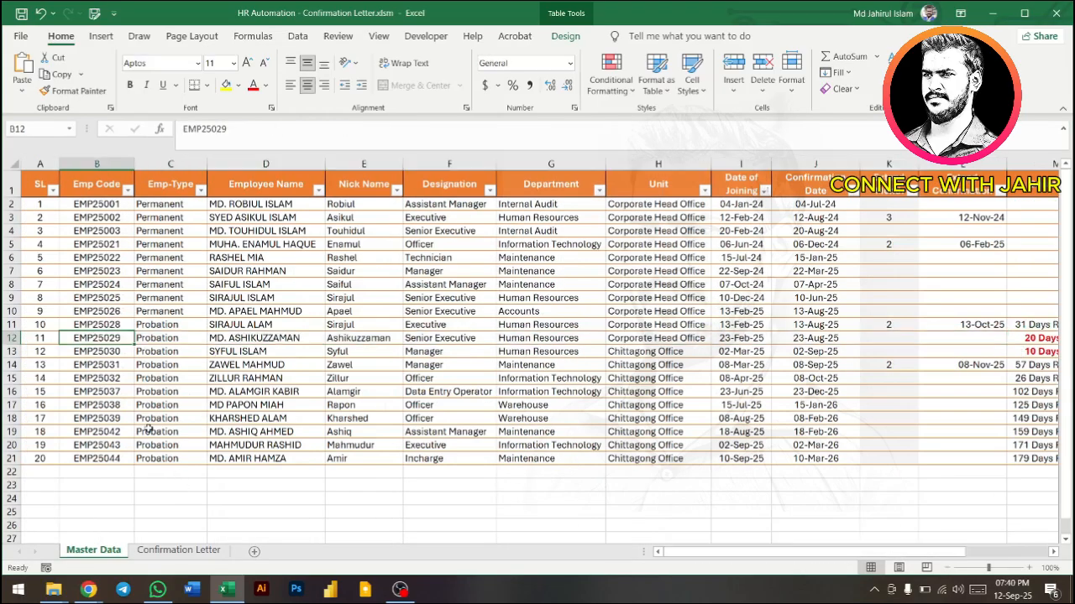
left_click(201, 551)
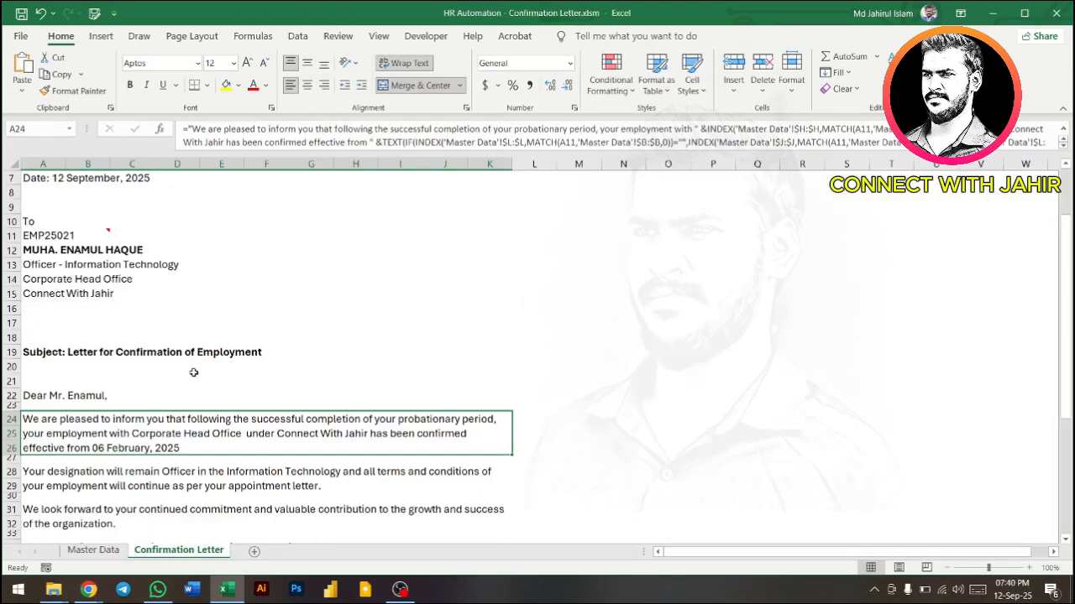
left_click(45, 235)
double_click(67, 236)
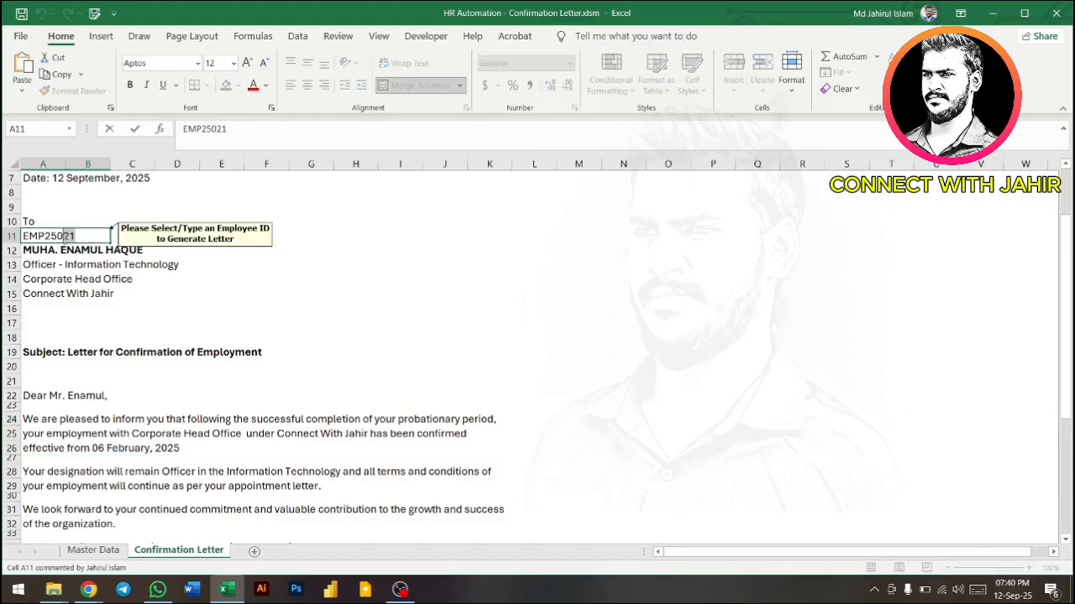
key("BackSpace")
key("Return")
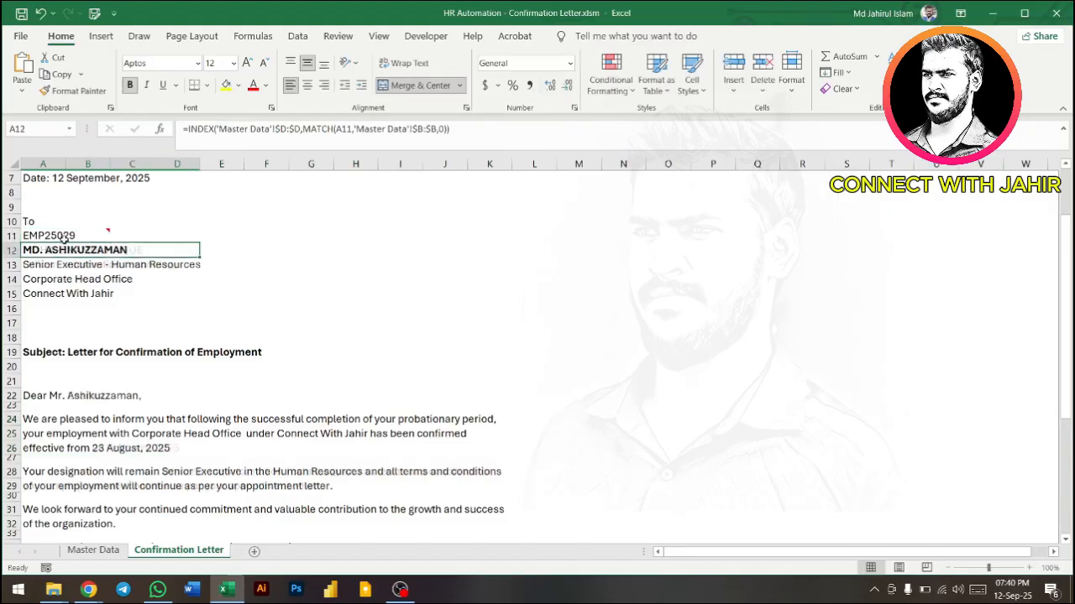
Check the letter's effective date in A24 against the Extend Confirmation cell L12 and Confirmation Date J12 in Master Data
left_click(109, 451)
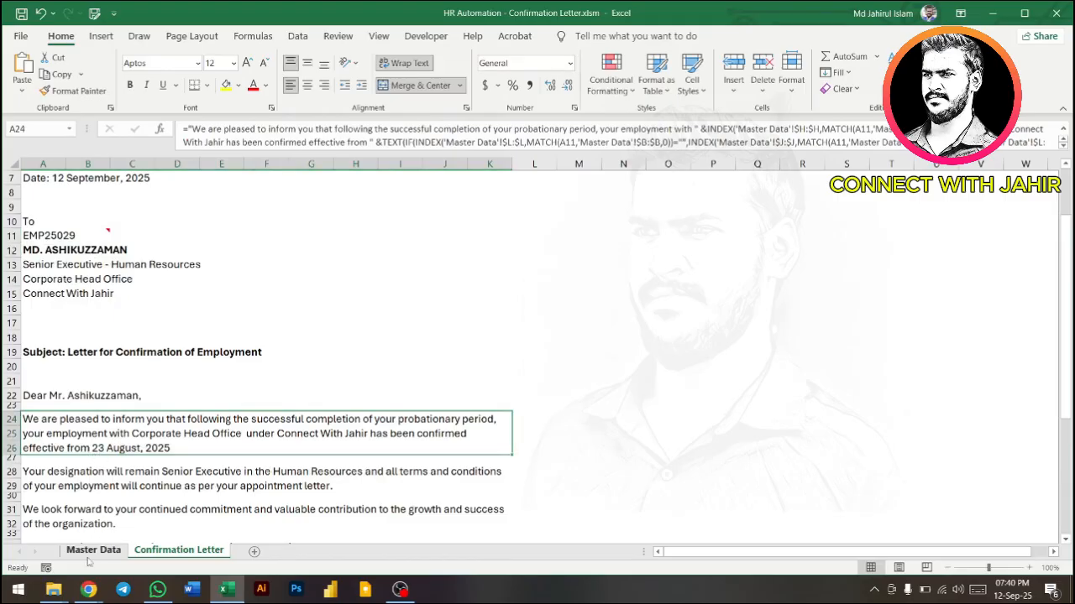
left_click(93, 549)
left_click(981, 341)
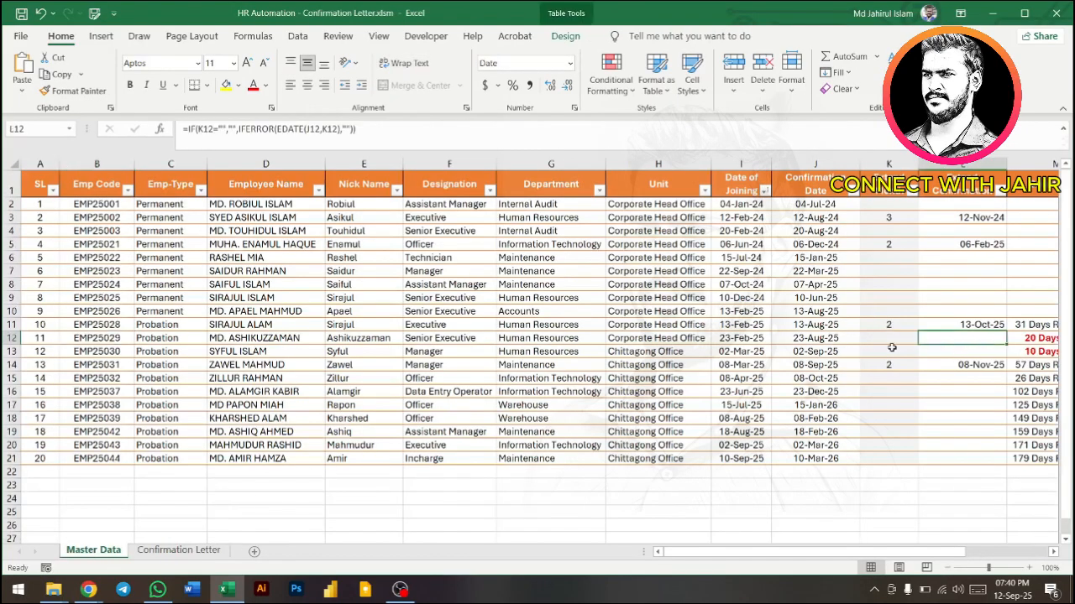
left_click(818, 339)
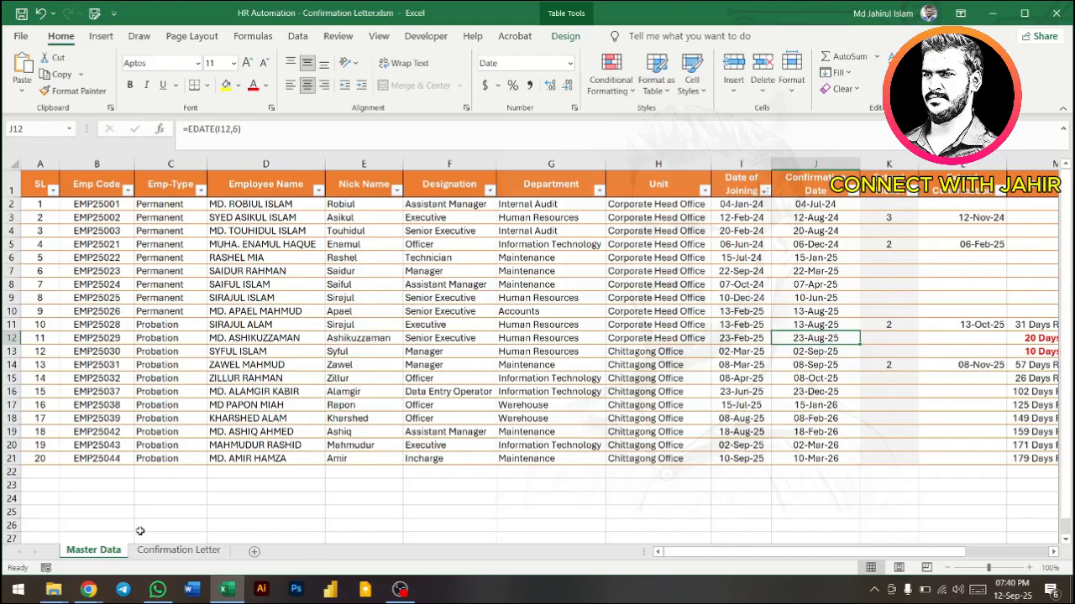
Review the Confirmation Letter's designation paragraph in A28 and the closing congratulations line in row 34
left_click(178, 550)
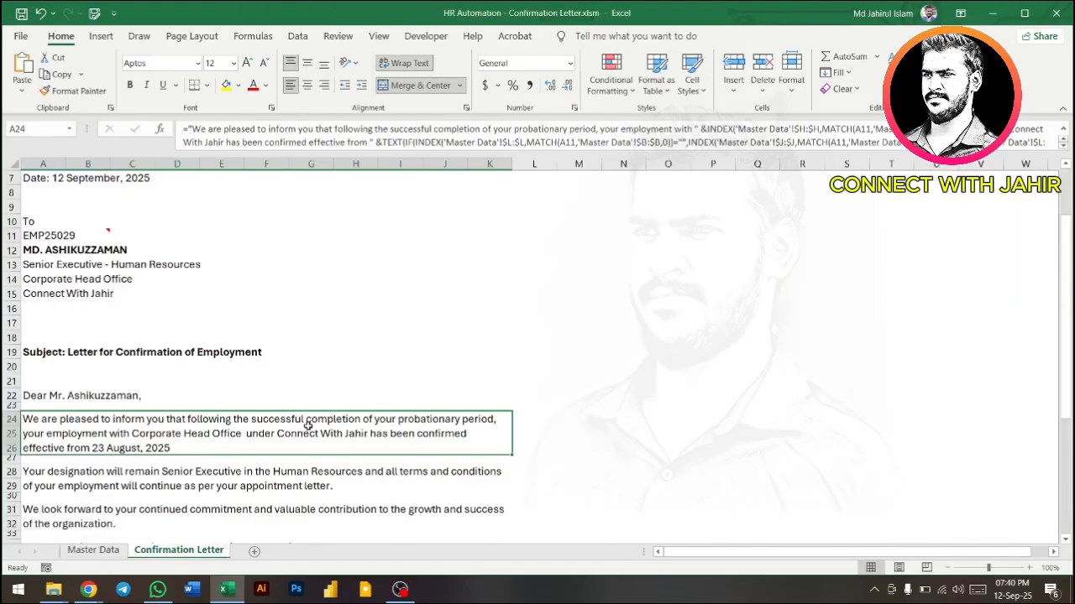
scroll(307, 426, "down", 1)
left_click(49, 433)
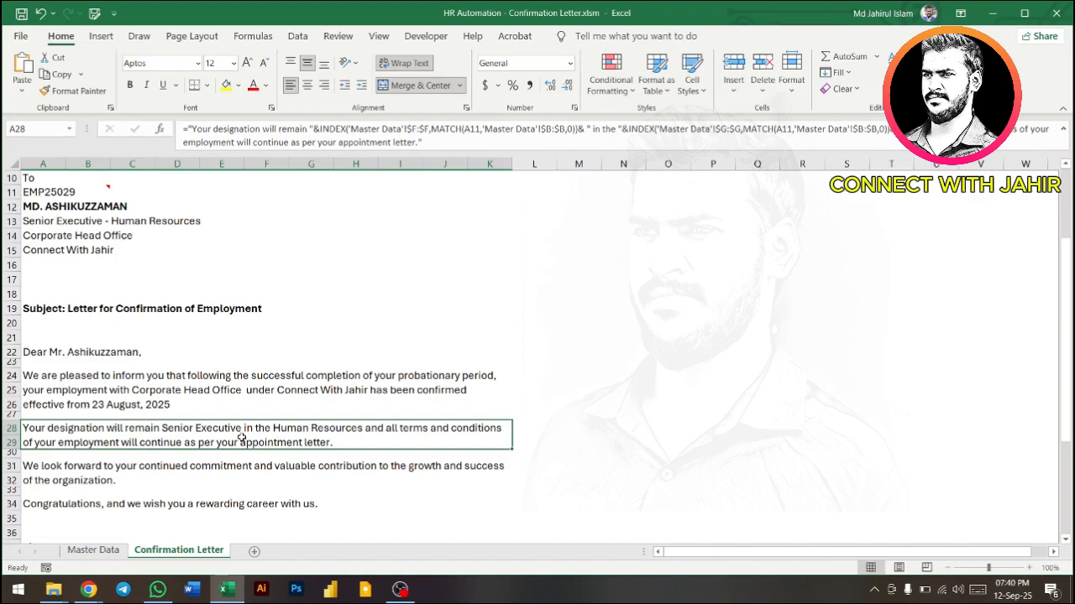
left_click(152, 492)
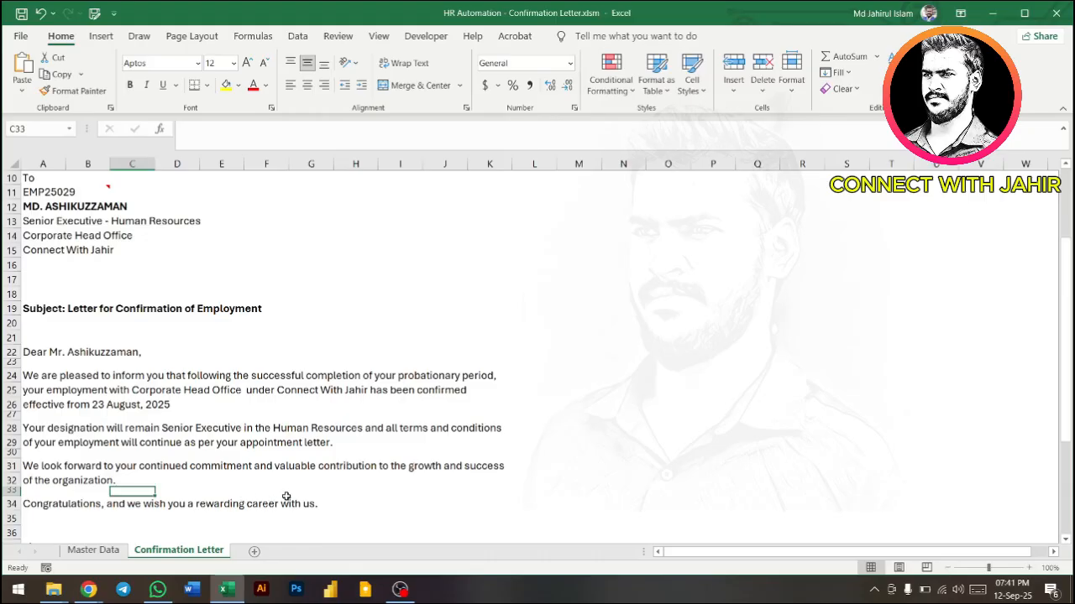
scroll(173, 480, "down", 1)
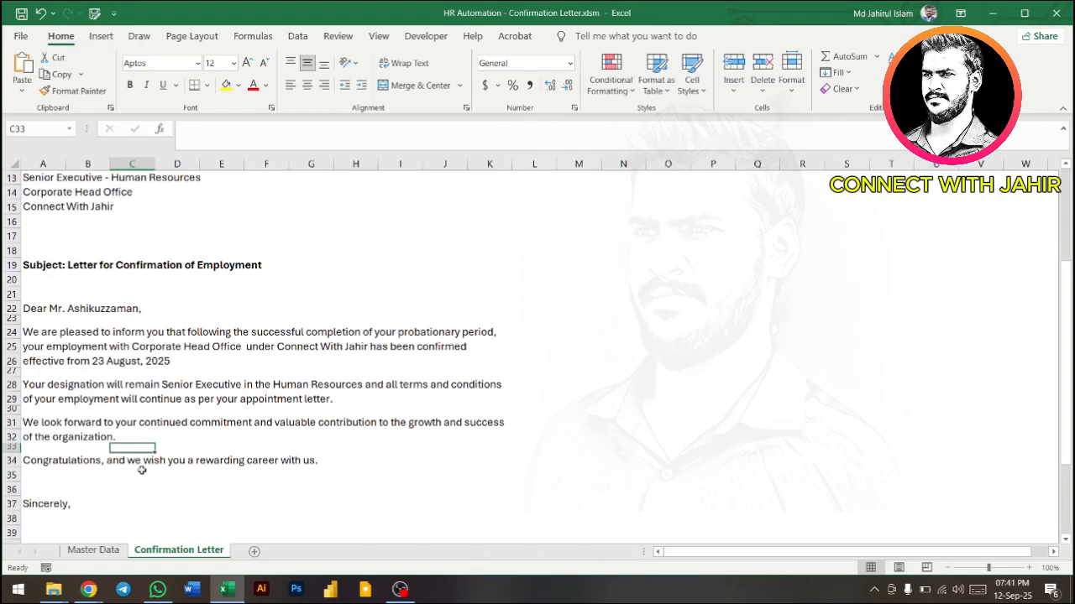
left_click(9, 460)
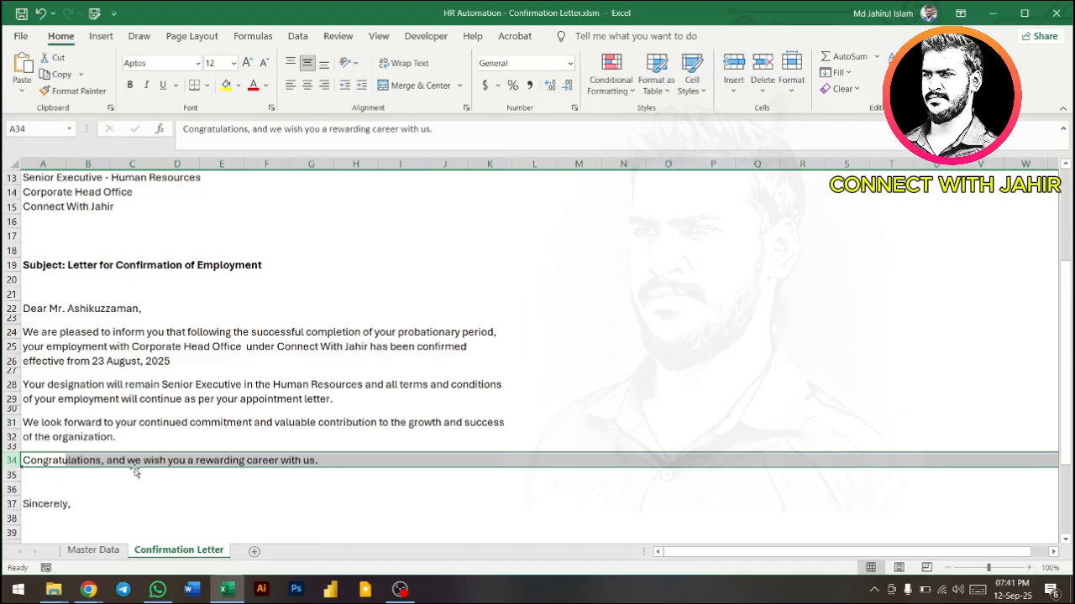
left_click(231, 458)
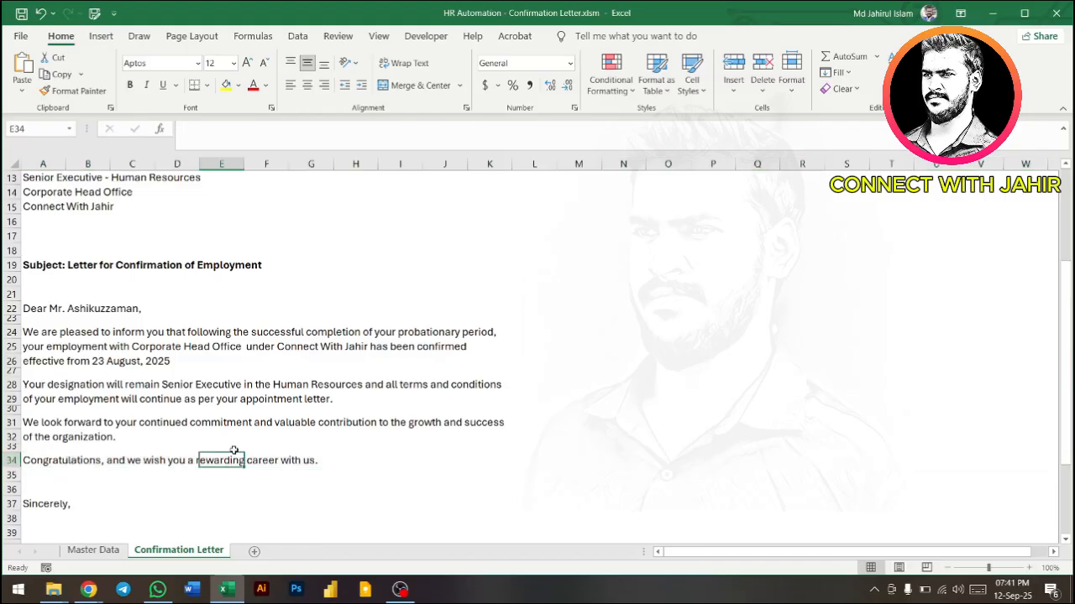
Review the letter's closing and signature block in rows 37 to 43
scroll(168, 428, "down", 2)
left_click(62, 406)
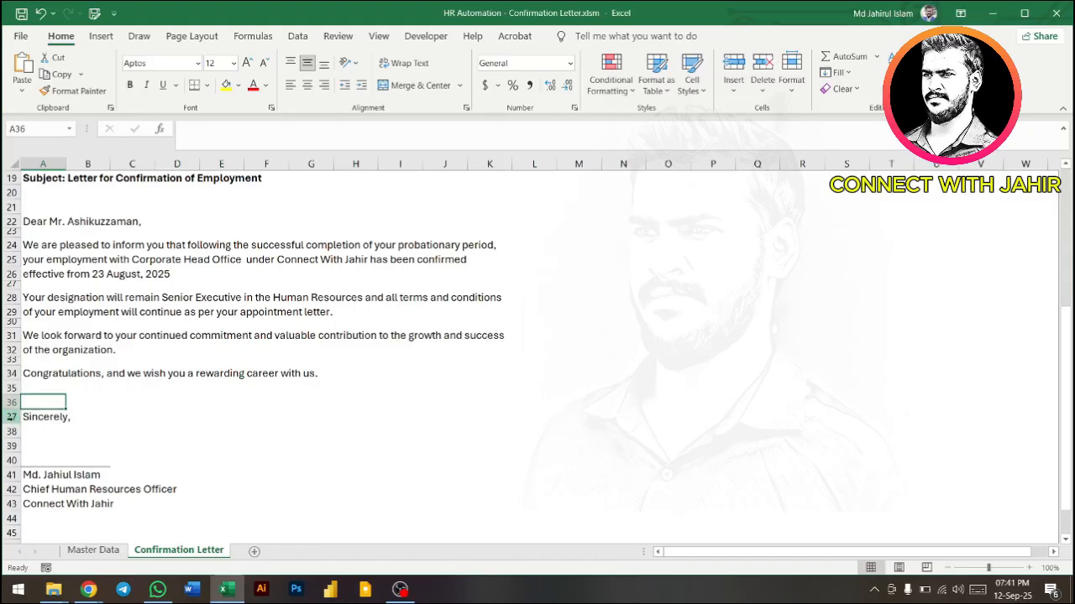
left_click_drag(8, 418, 6, 446)
left_click_drag(5, 453, 214, 502)
left_click(8, 504)
left_click(309, 475)
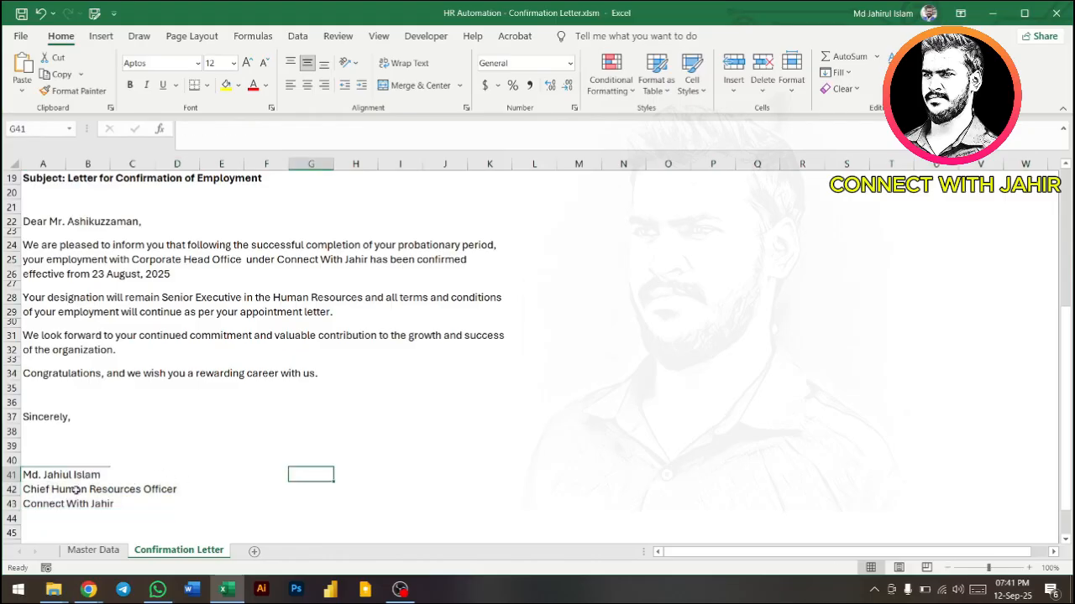
left_click_drag(60, 486, 94, 502)
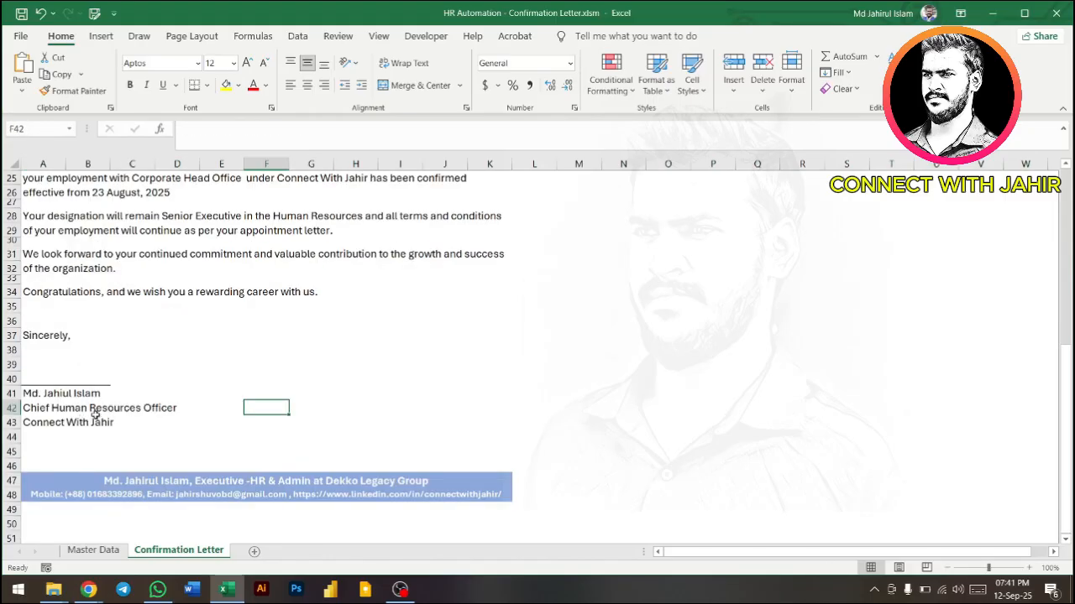
left_click_drag(63, 396, 84, 424)
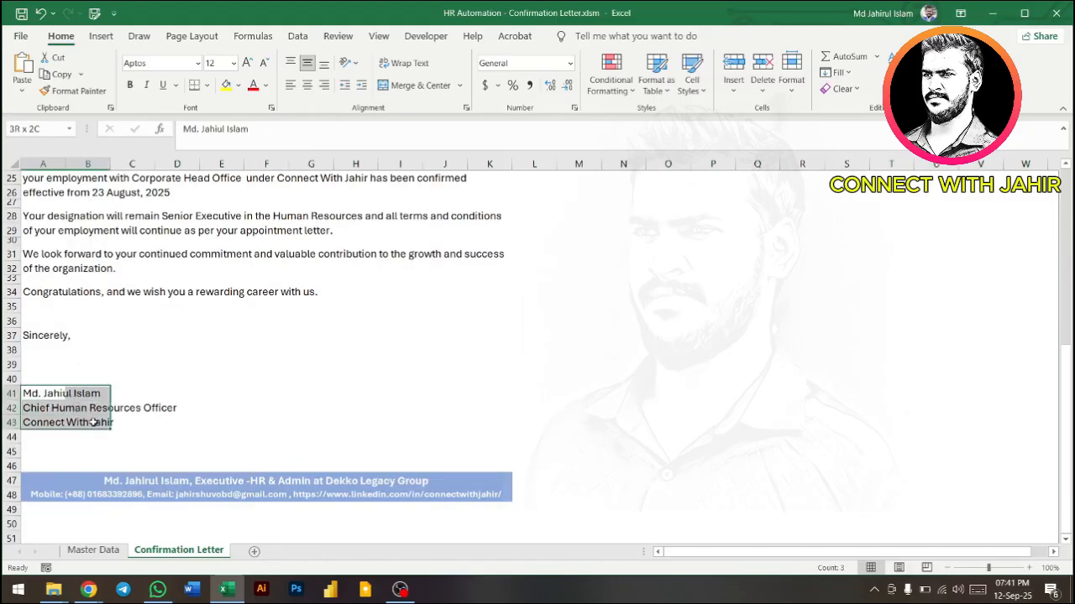
Inspect the letter's contact footer in A47 and the company header in A1
left_click(286, 476)
scroll(323, 369, "up", 8)
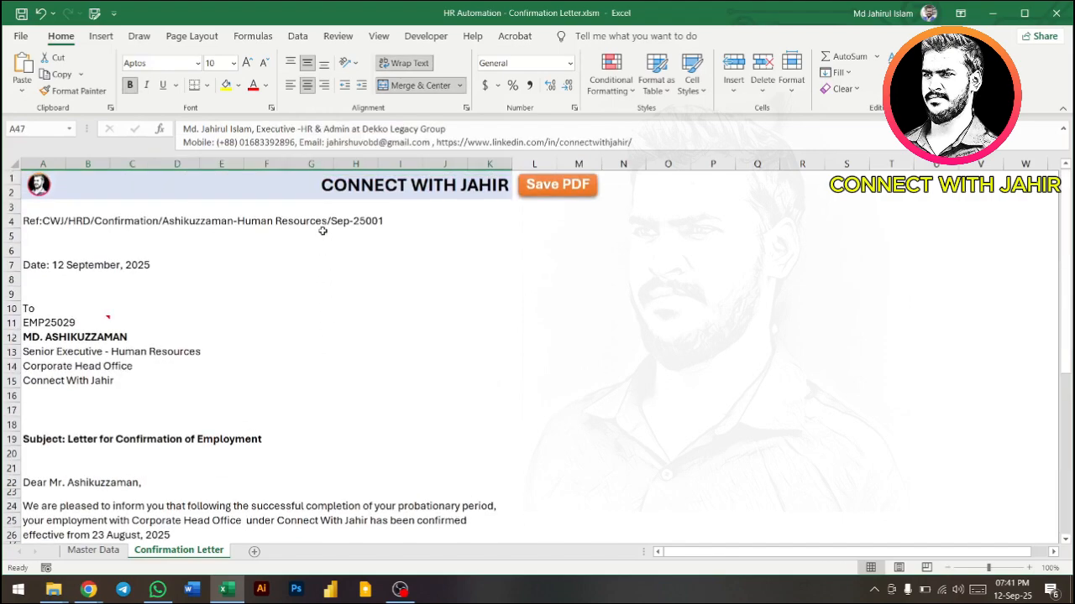
left_click(320, 194)
scroll(351, 485, "down", 4)
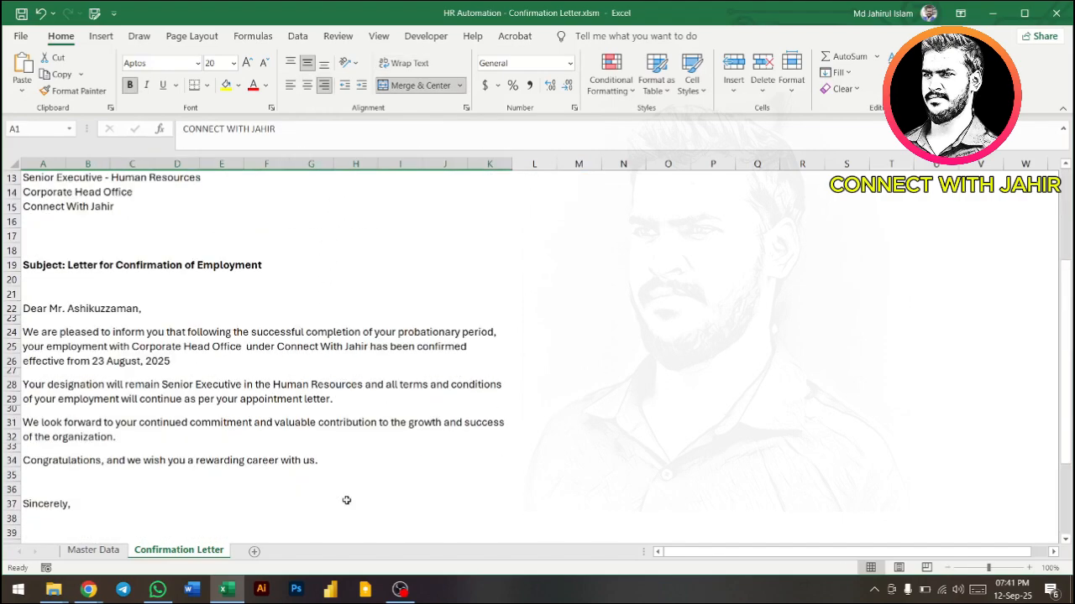
scroll(346, 500, "down", 4)
left_click(332, 485)
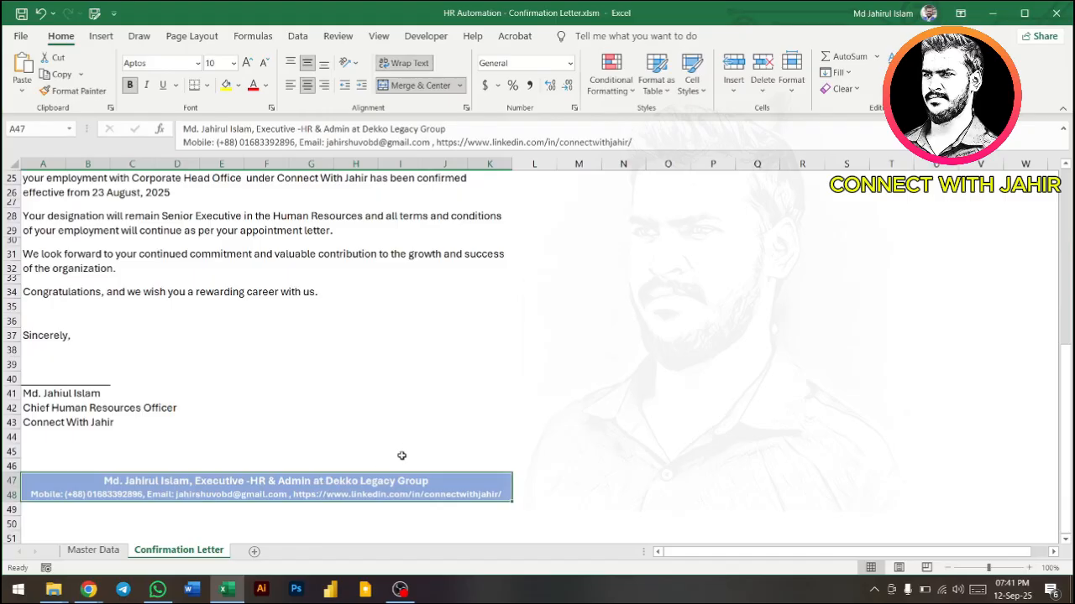
scroll(379, 331, "up", 8)
left_click(405, 177)
left_click(357, 296)
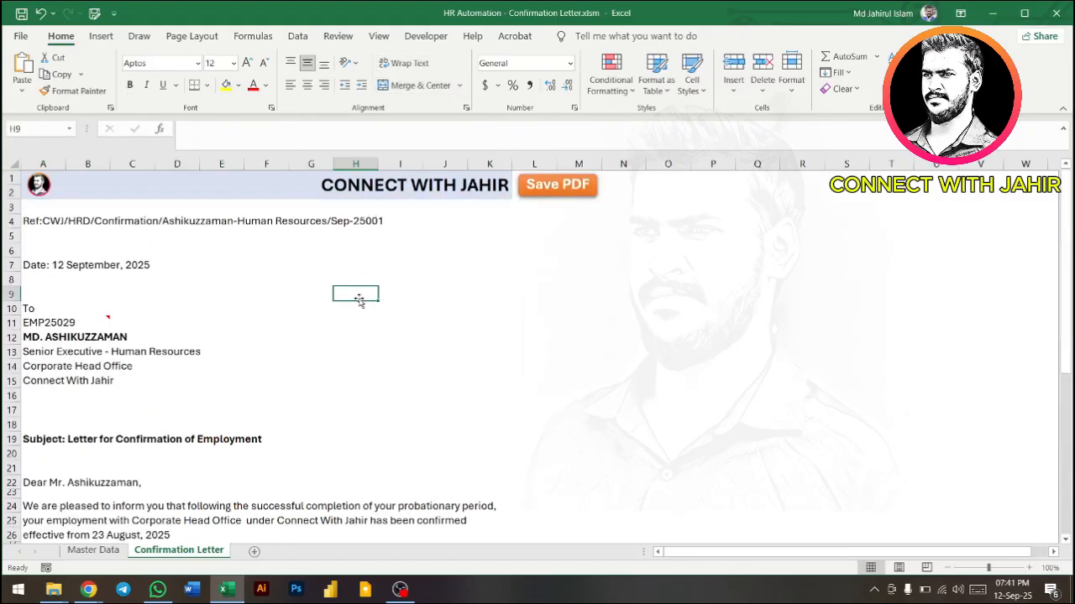
Export the current employee's confirmation letter as a PDF with the sheet's Save PDF macro
left_click(282, 393)
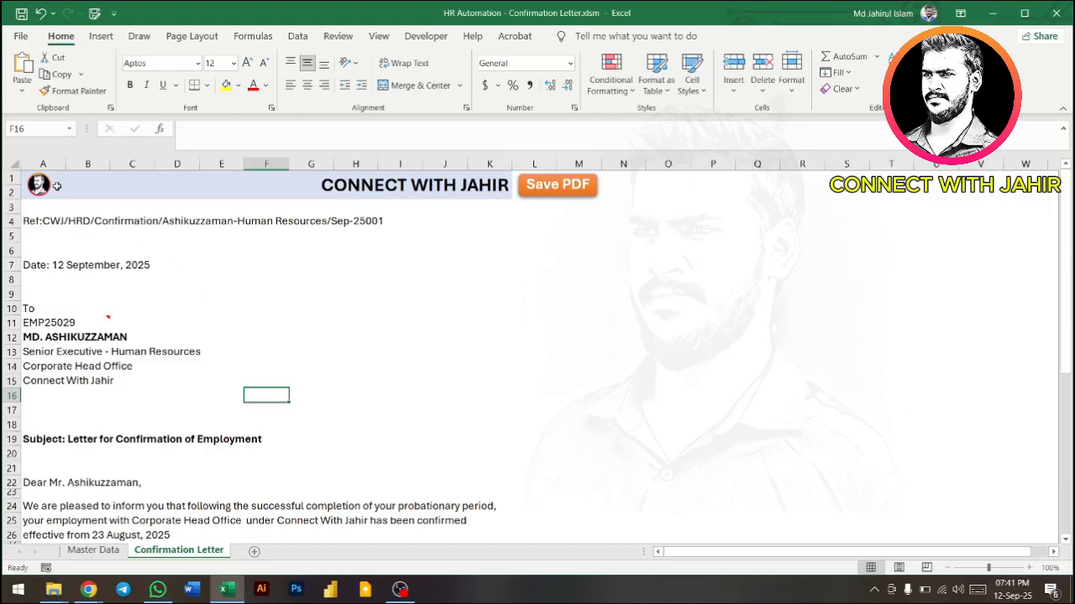
left_click(137, 191)
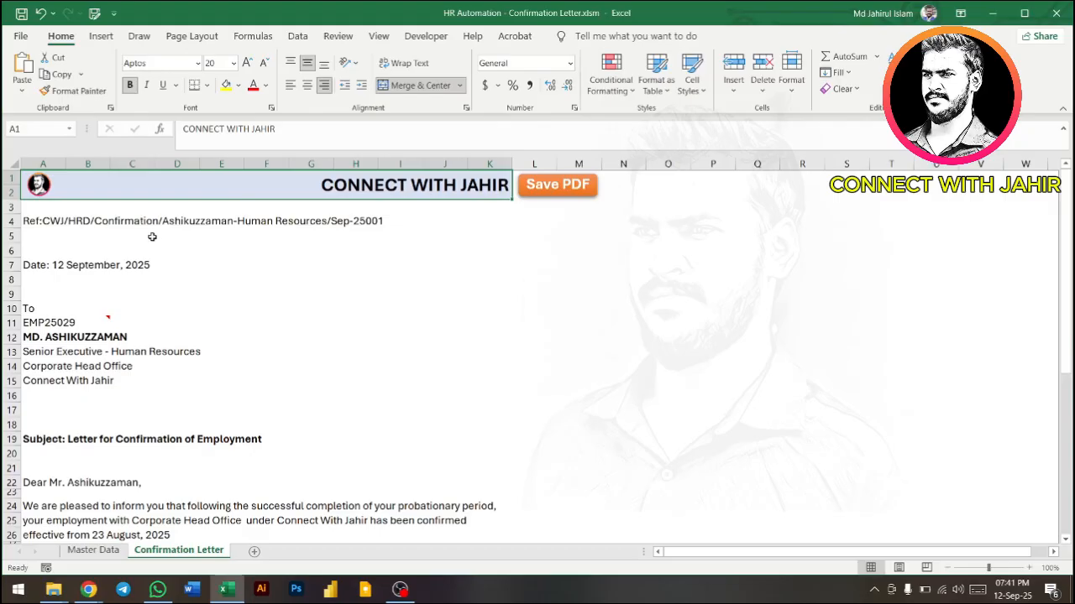
scroll(289, 441, "down", 4)
scroll(289, 441, "down", 4)
scroll(327, 456, "up", 8)
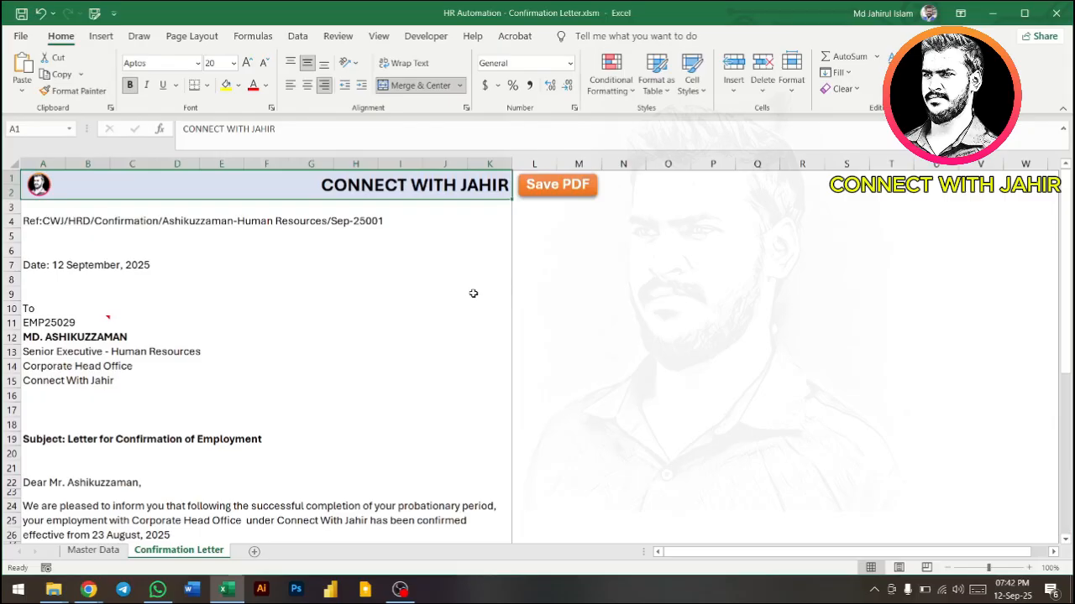
left_click(558, 183)
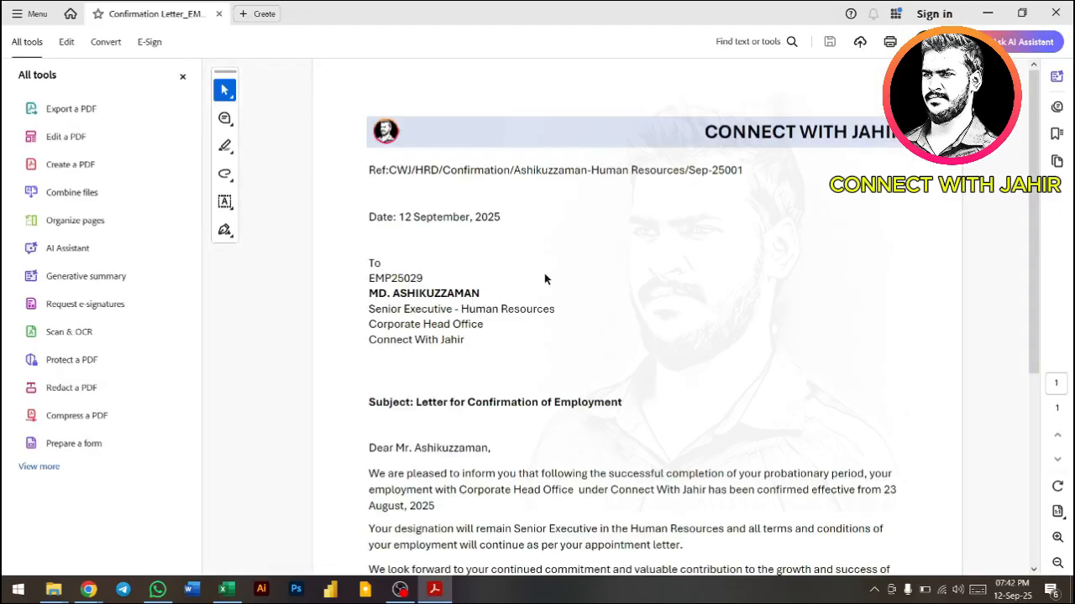
Review the exported PDF letter from its header to the signature block and contact footer, and close the PDF viewer
scroll(569, 281, "down", 3)
scroll(568, 280, "up", 3)
scroll(567, 201, "down", 1)
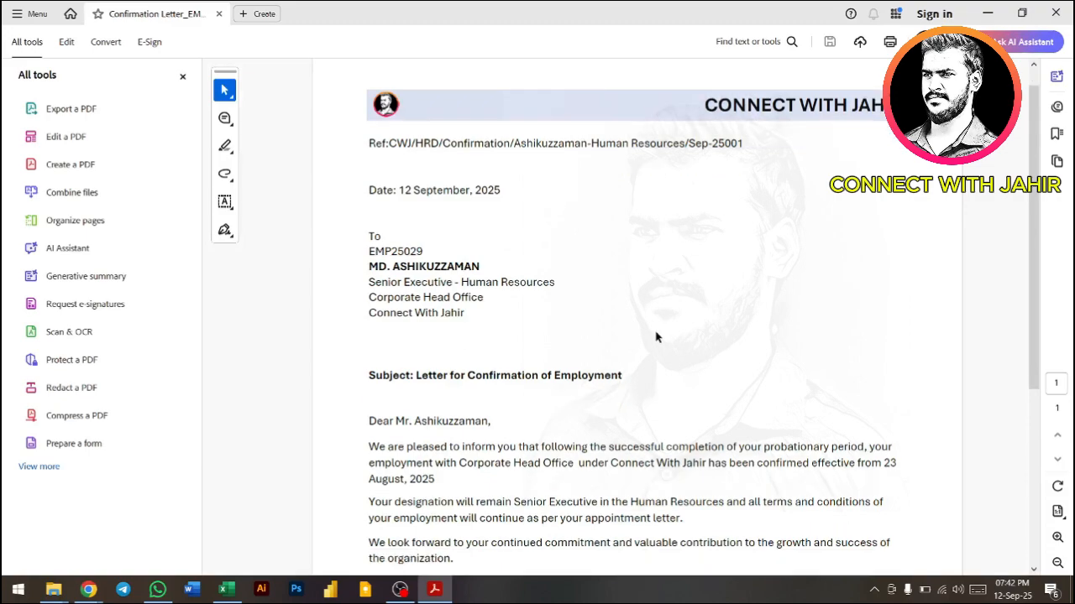
scroll(655, 334, "down", 7)
scroll(655, 329, "down", 4)
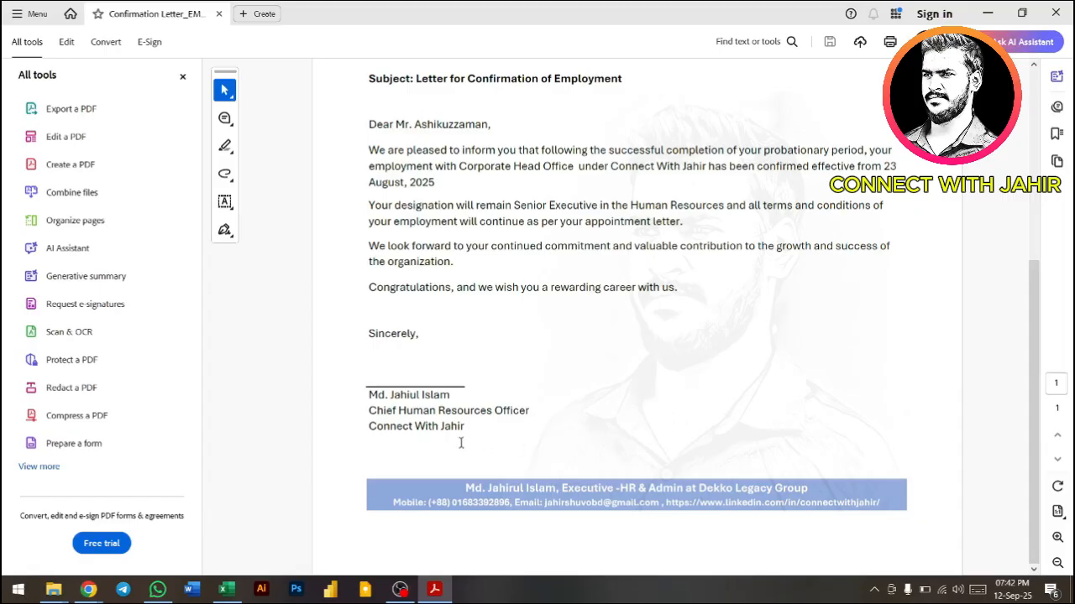
left_click_drag(468, 427, 370, 124)
scroll(761, 282, "up", 2)
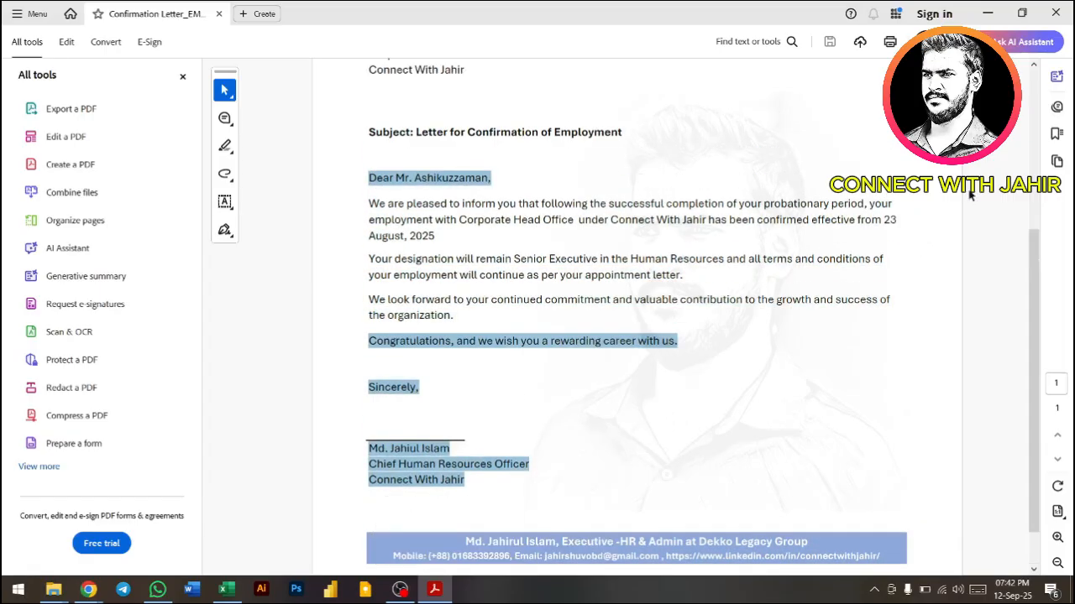
left_click(1056, 15)
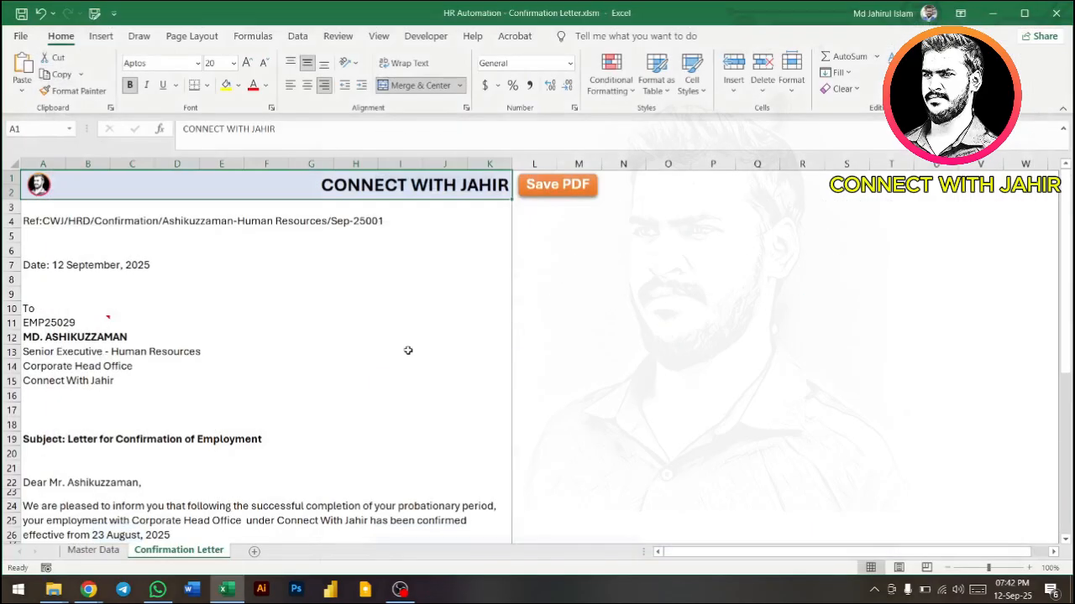
Change the last two digits of the employee ID in A11 of the Confirmation Letter to 30
left_click(230, 293)
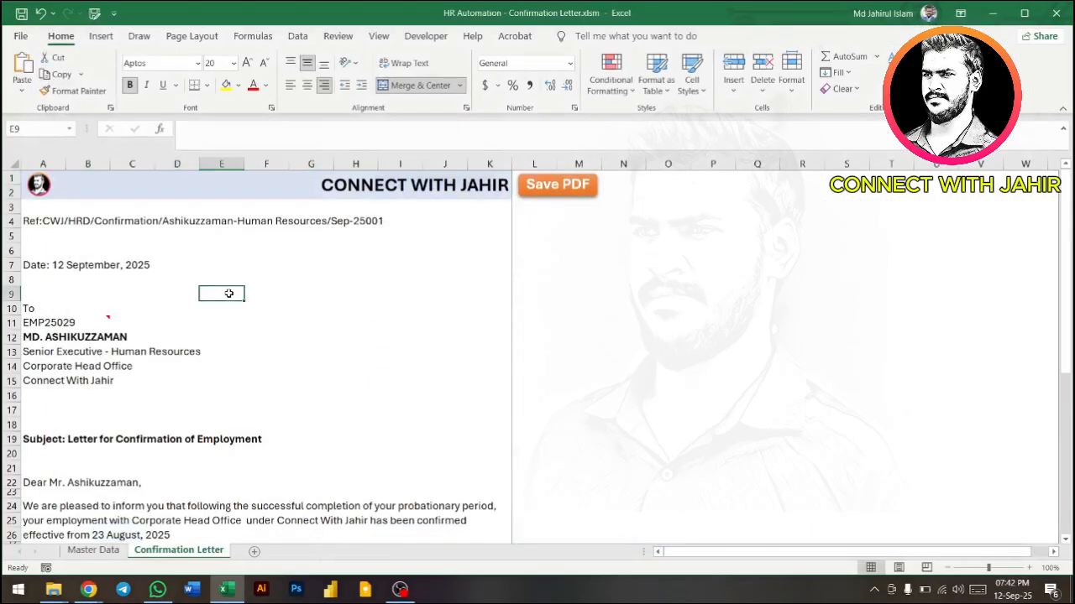
left_click(116, 336)
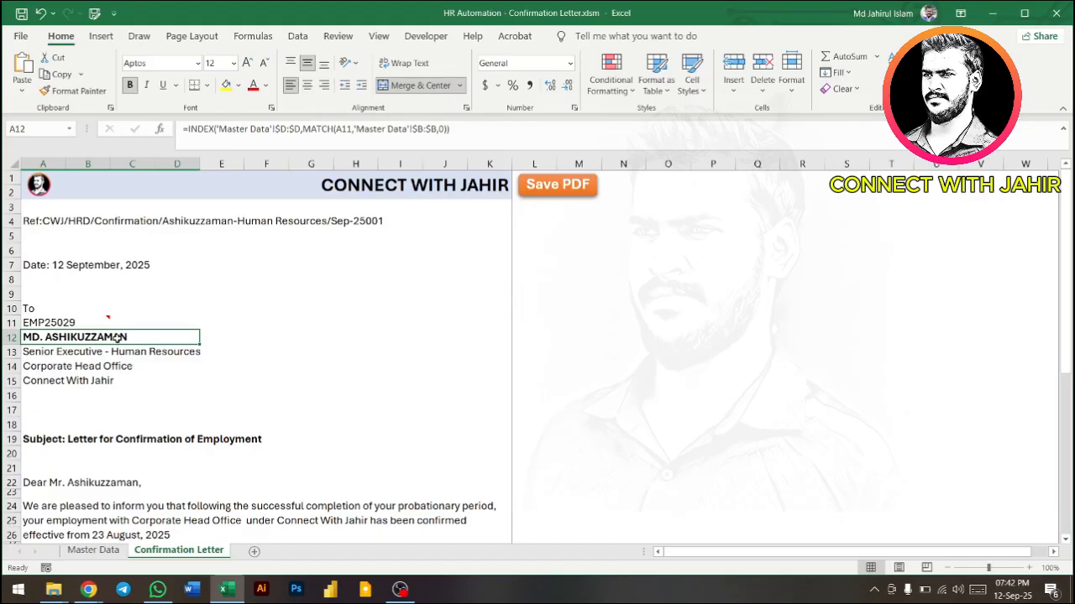
left_click(87, 327)
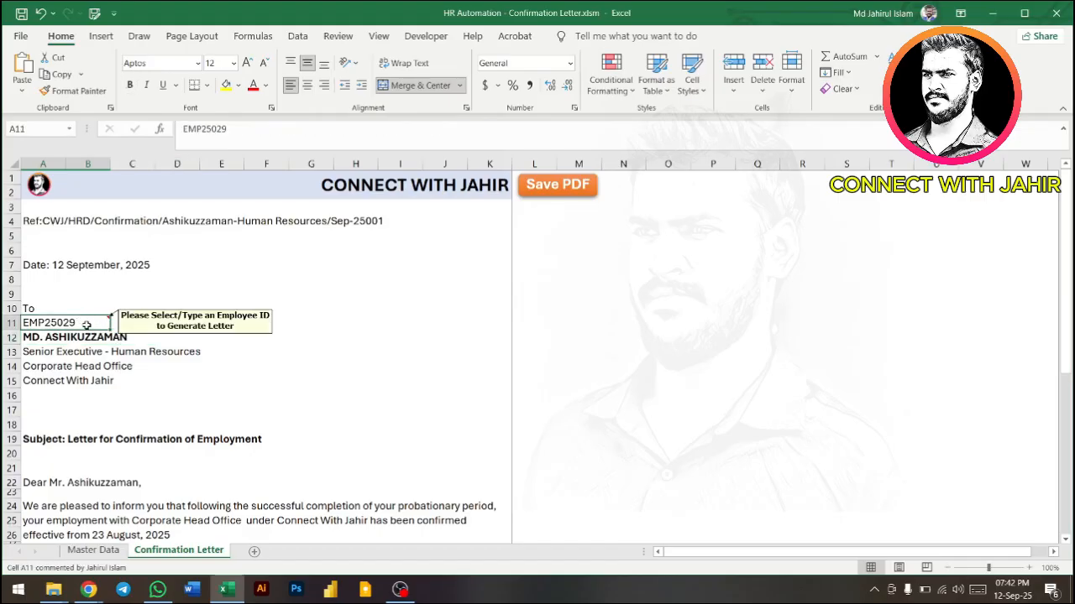
double_click(86, 325)
left_click_drag(76, 326, 64, 327)
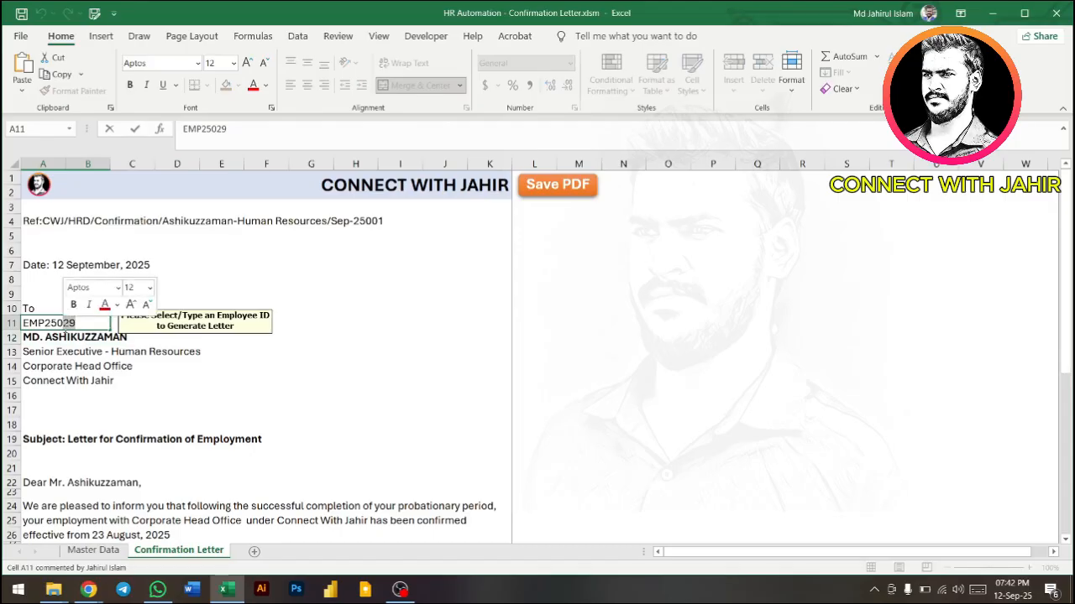
type("30")
key("Return")
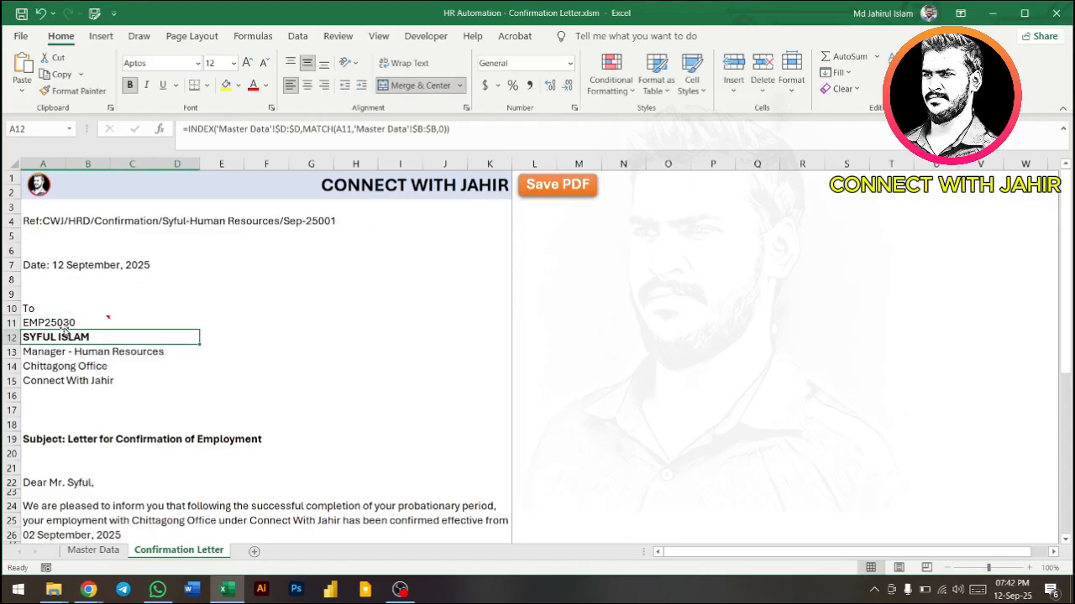
Export the updated confirmation letter for the newly entered employee ID as a PDF
left_click(91, 326)
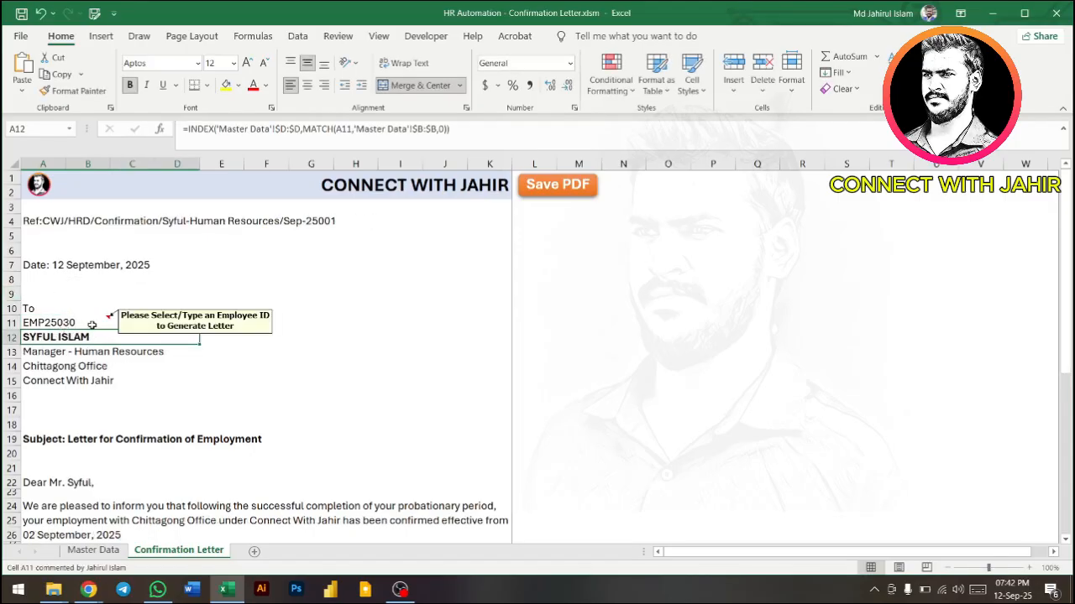
left_click(112, 338)
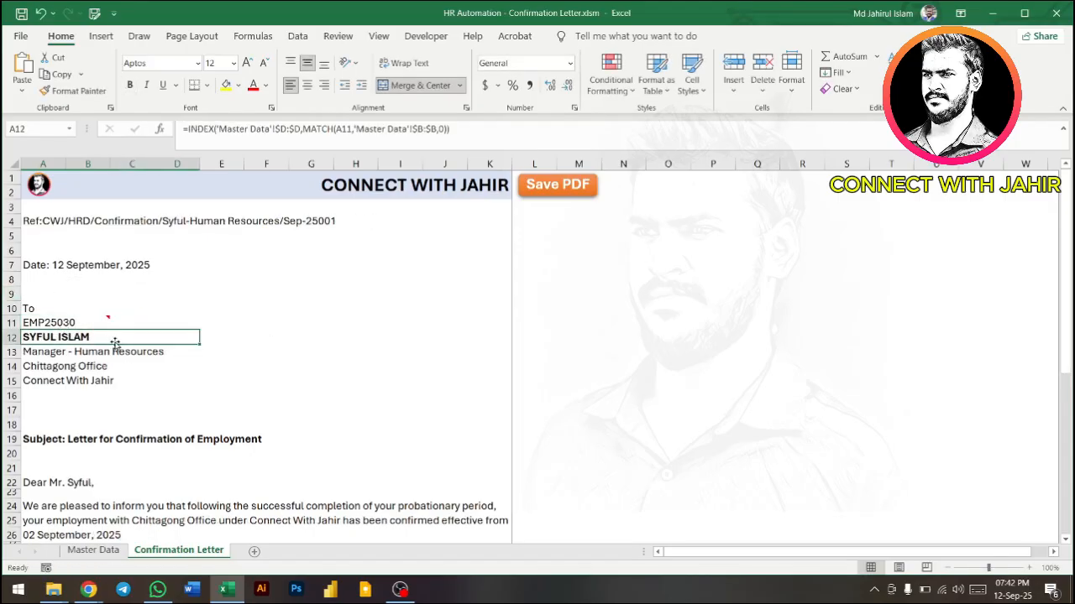
left_click(551, 186)
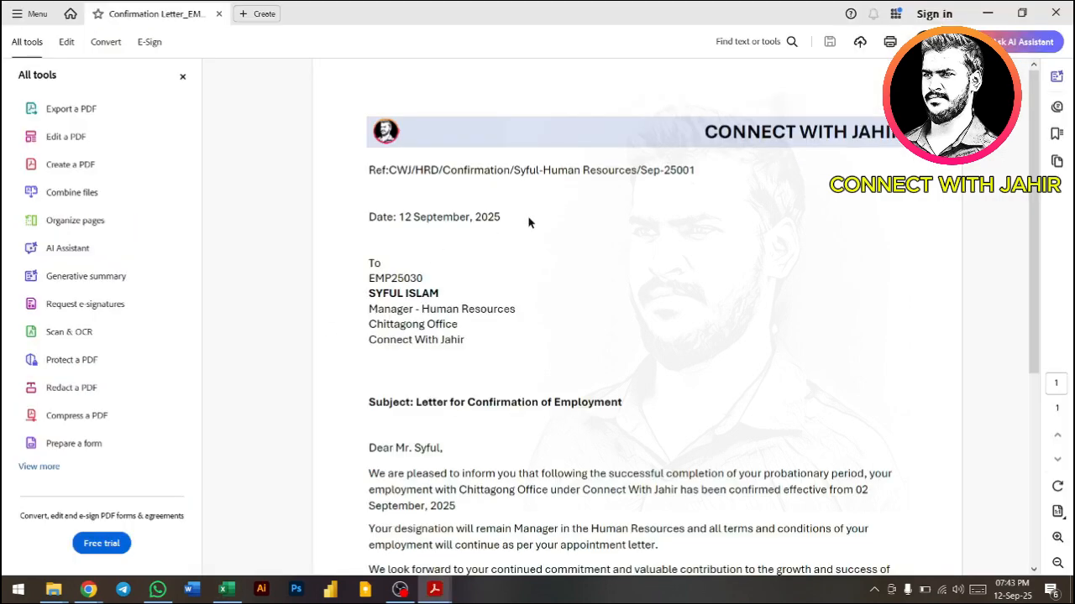
Look over the confirmation letter open in the PDF viewer and close the viewer
scroll(630, 336, "down", 5)
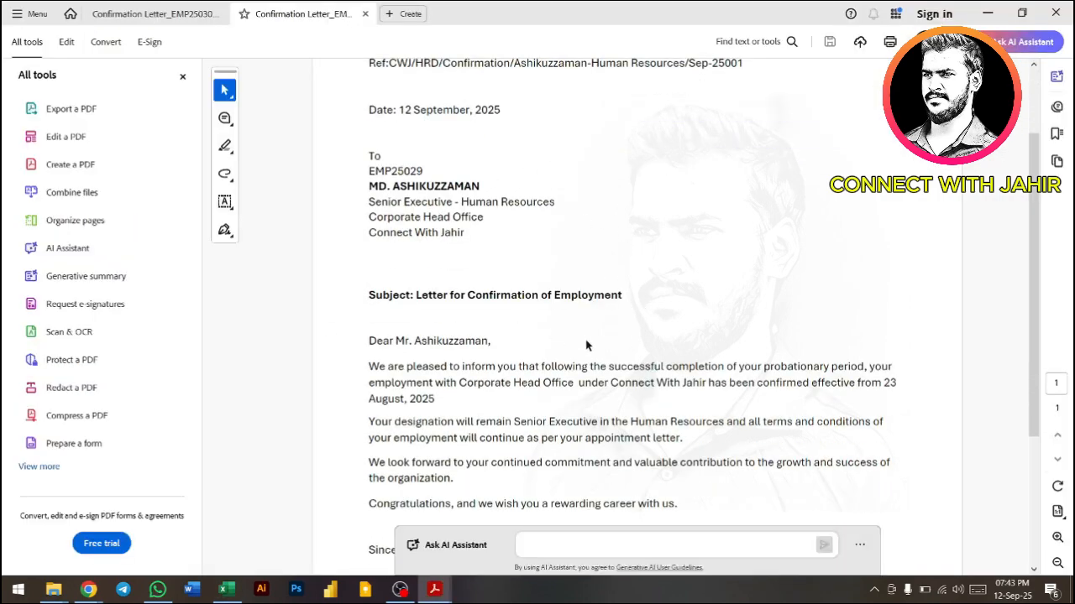
scroll(697, 349, "up", 5)
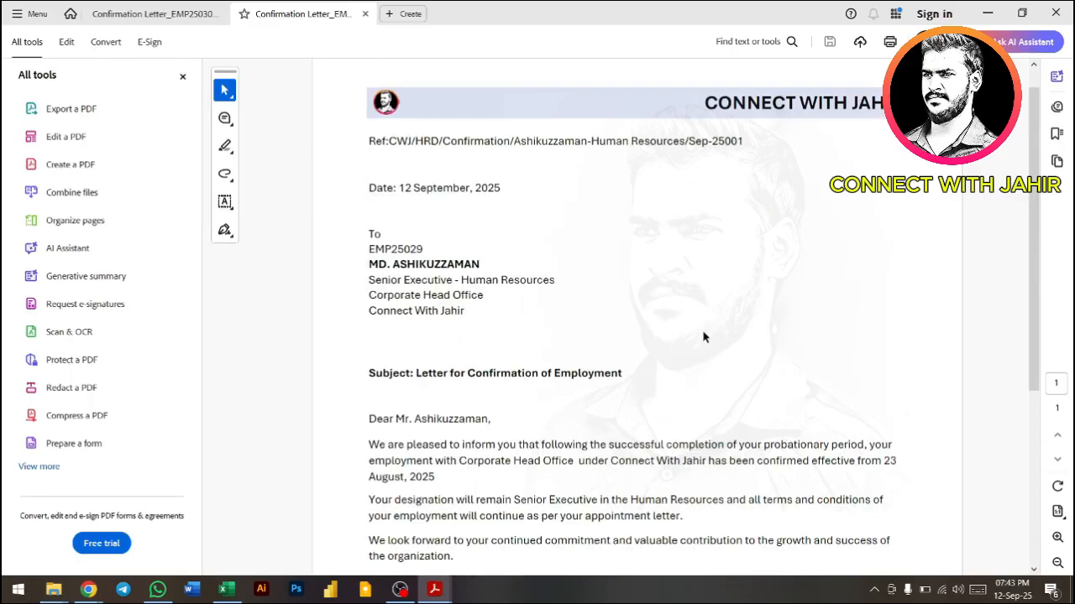
left_click(1057, 11)
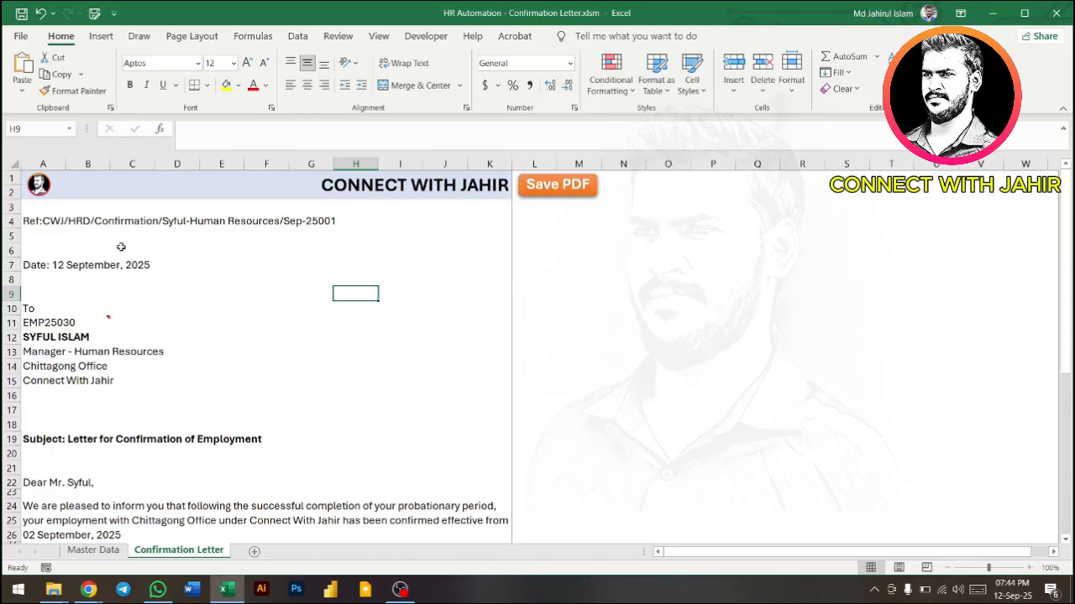
left_click(240, 297)
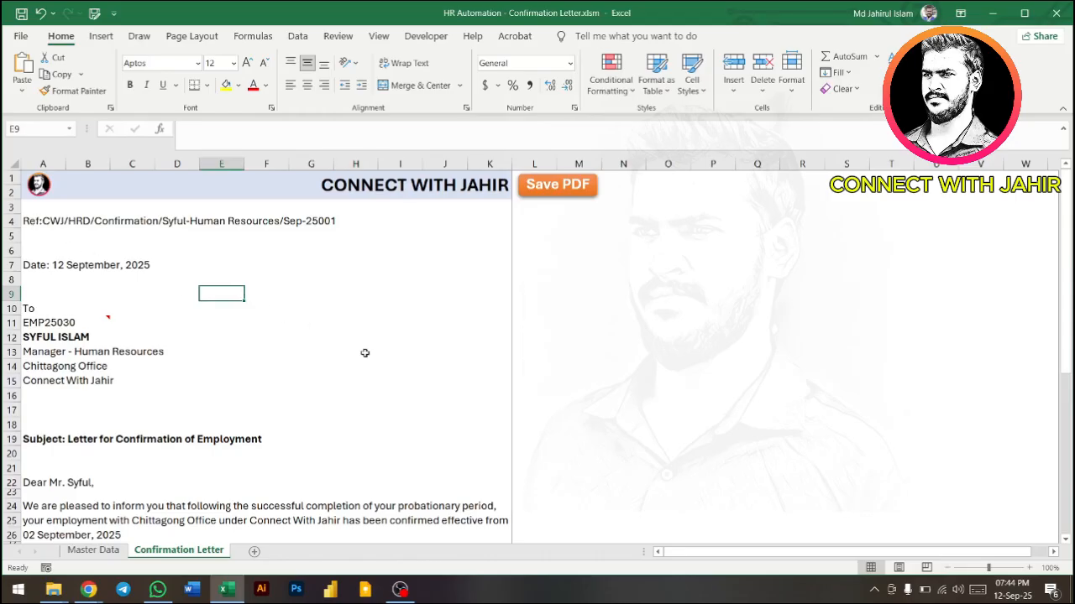
scroll(366, 352, "down", 4)
left_click(284, 464)
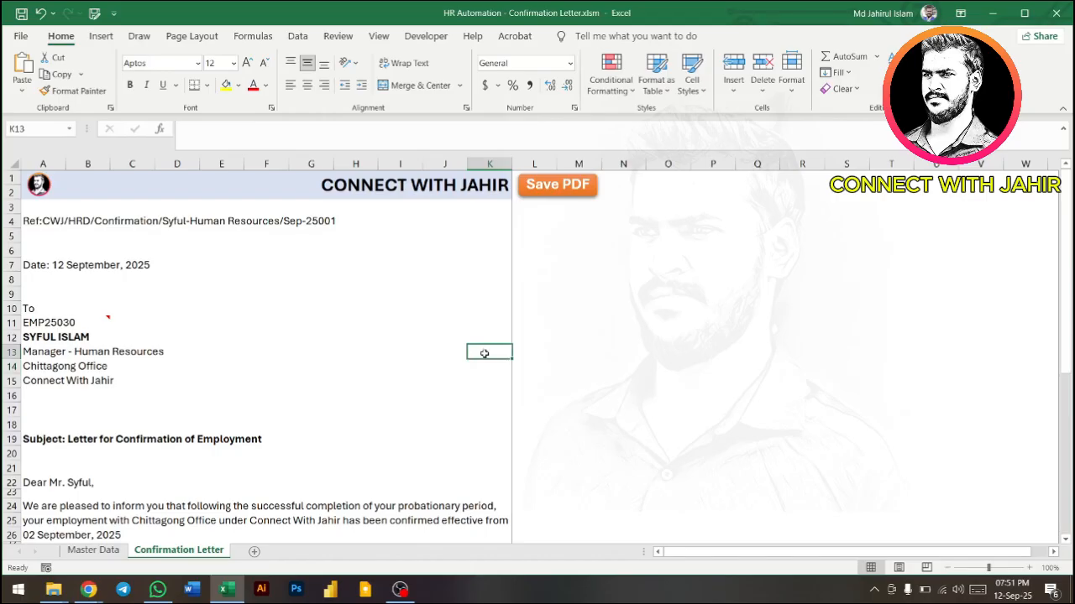
left_click(265, 327)
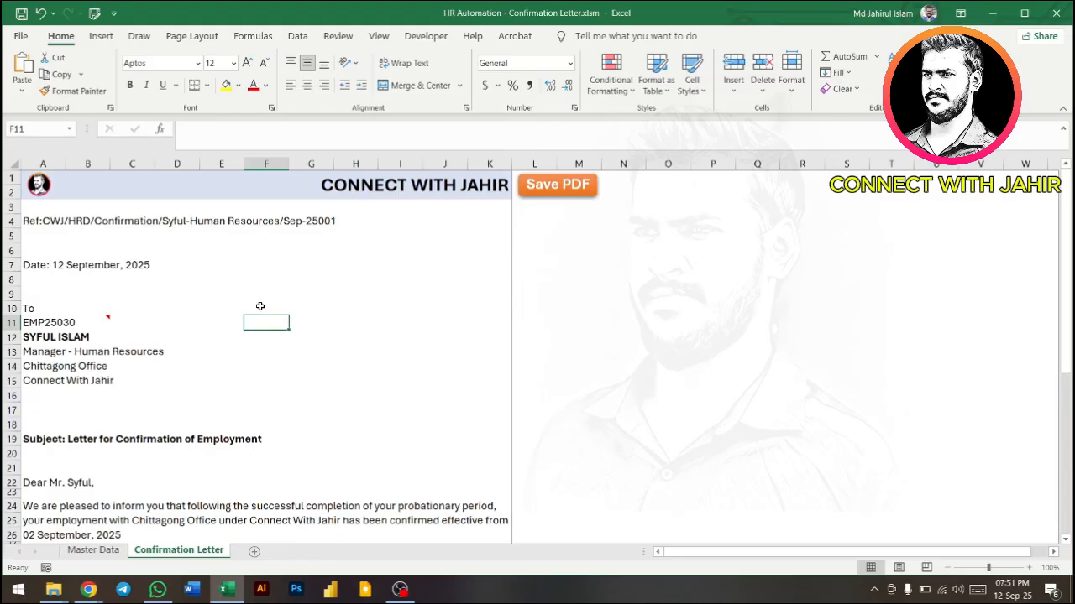
left_click(319, 320)
left_click(340, 332)
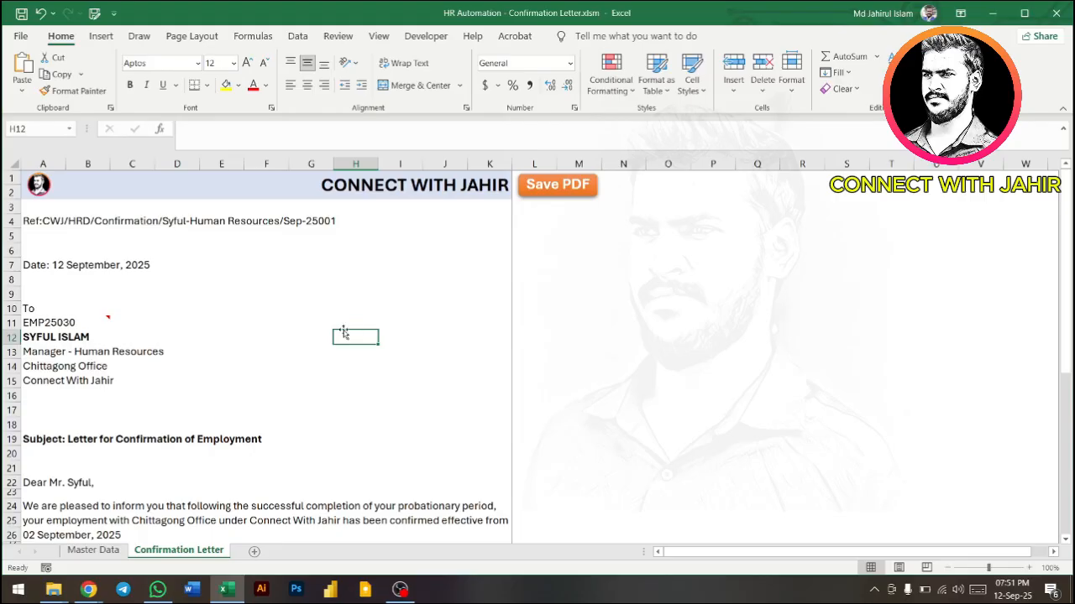
Inspect the formula that builds the letter's reference line in A4, leaving it unmodified
left_click(31, 223)
double_click(31, 222)
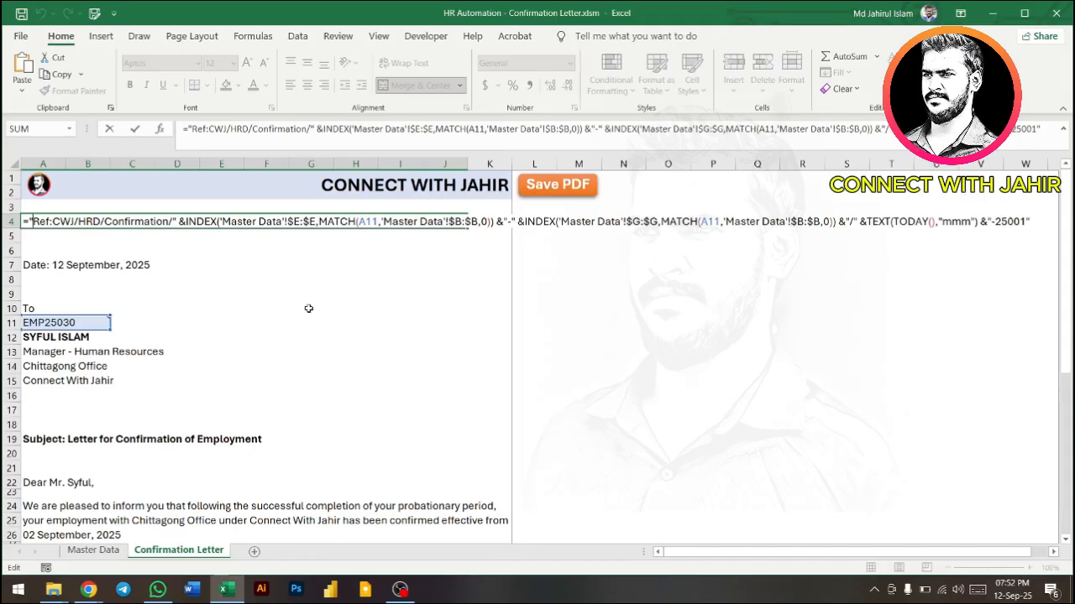
key("Return")
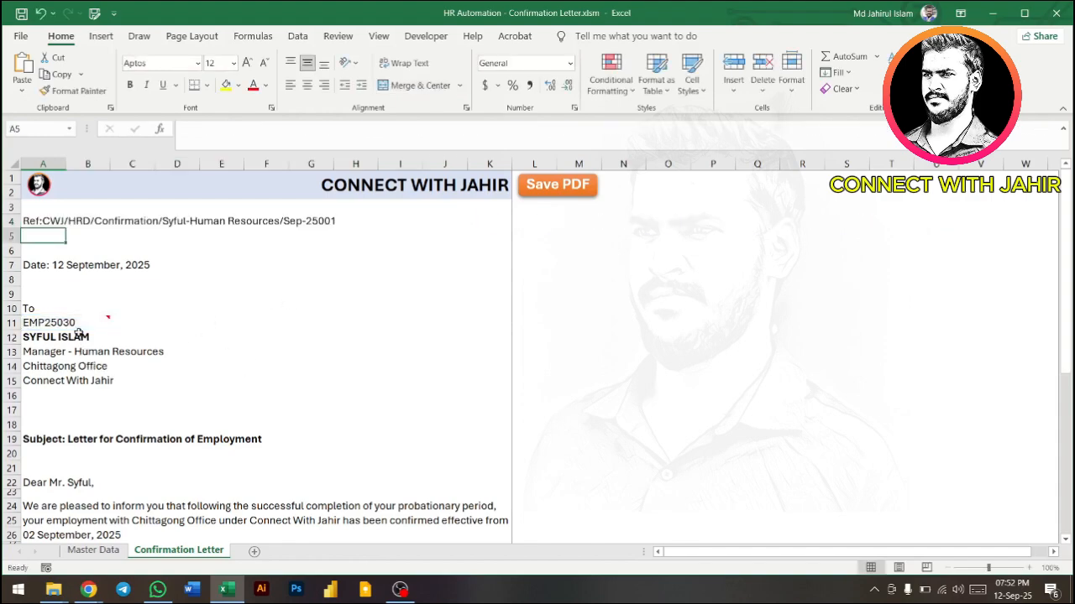
Look over the letter's date-to-salutation block and inspect the confirmation paragraph's formula in A24 without editing it
left_click_drag(60, 268, 373, 492)
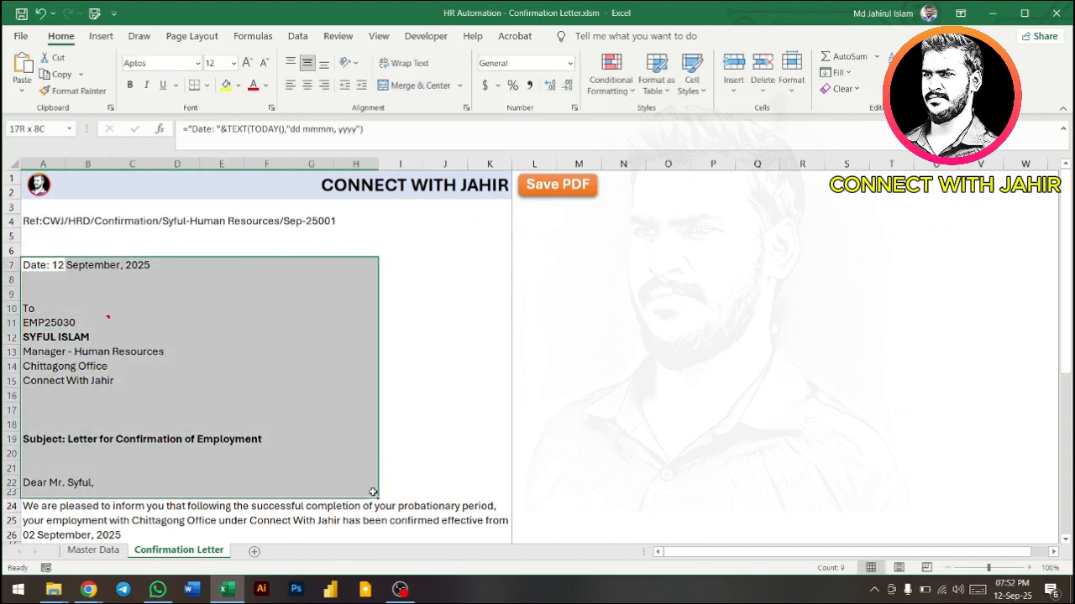
left_click(309, 485)
left_click(40, 507)
double_click(40, 507)
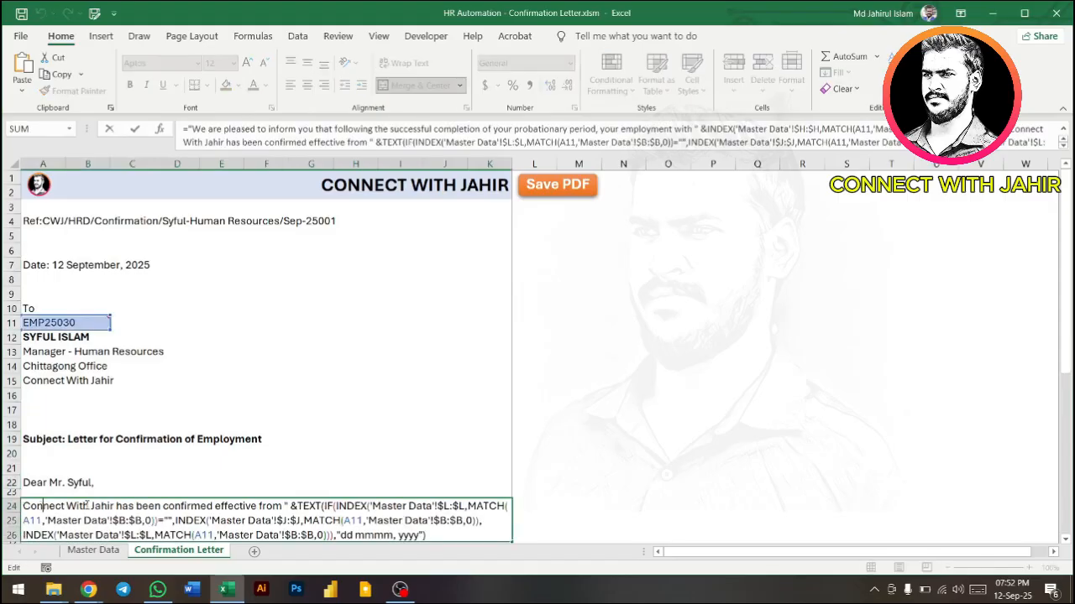
key("Escape")
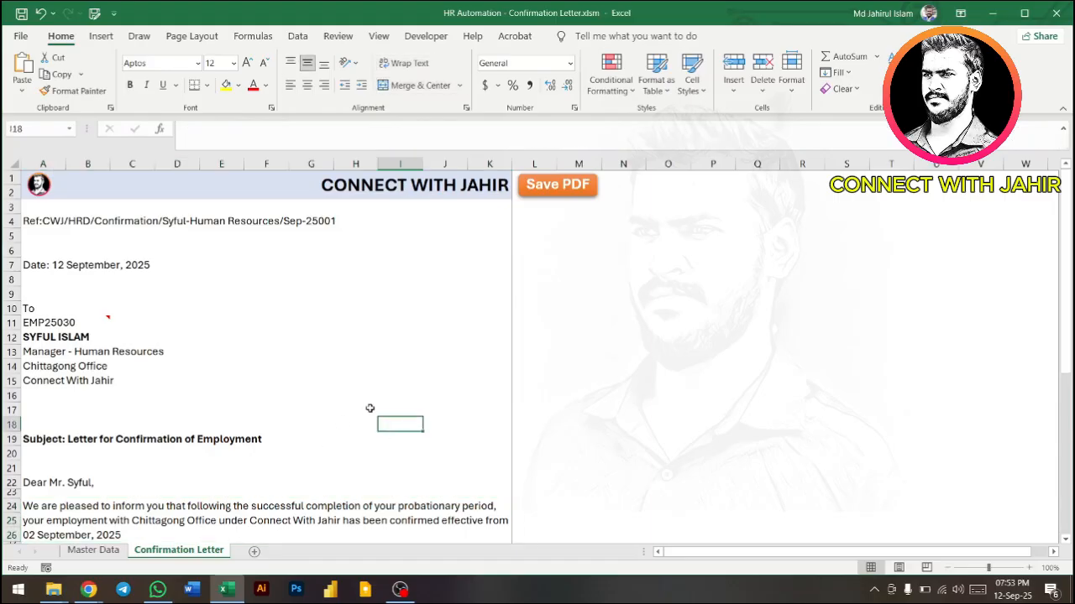
Review the letter's opening section from the reference line in A4 to the subject line in row 19
scroll(416, 303, "down", 1)
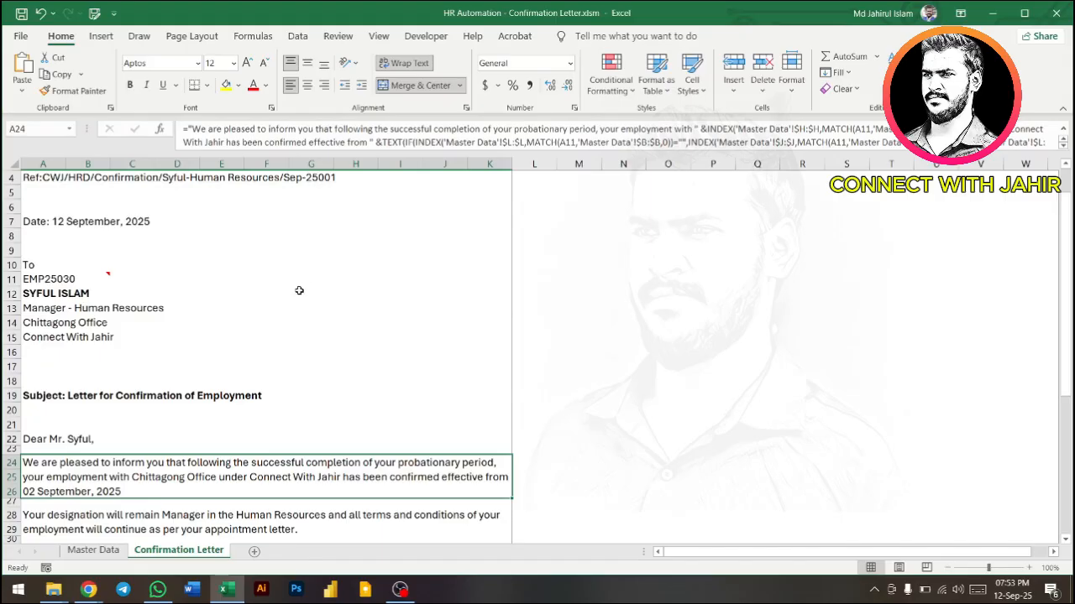
scroll(412, 292, "up", 1)
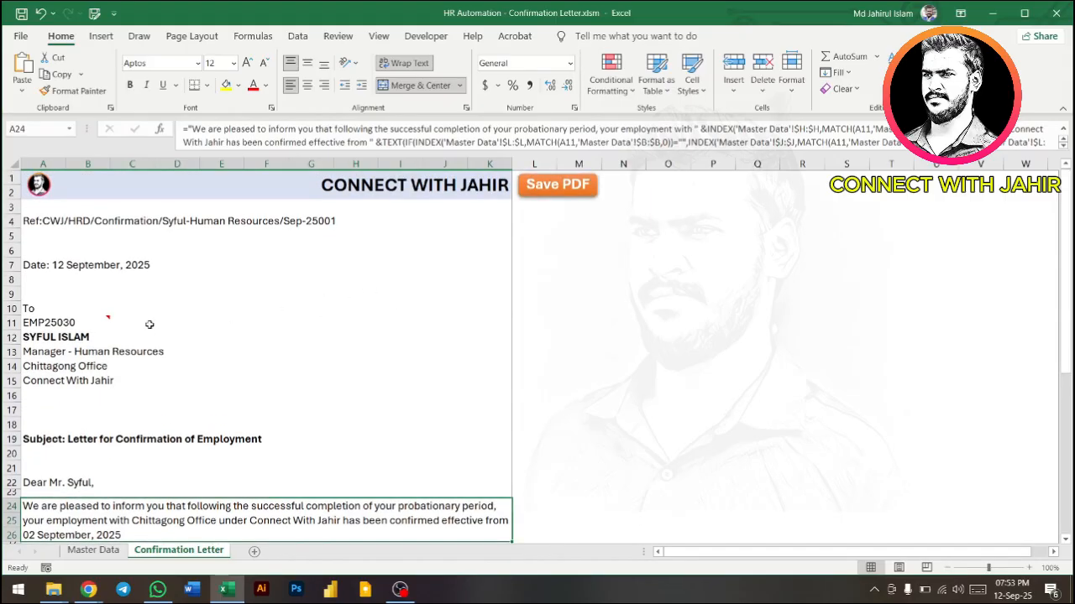
left_click_drag(38, 220, 454, 460)
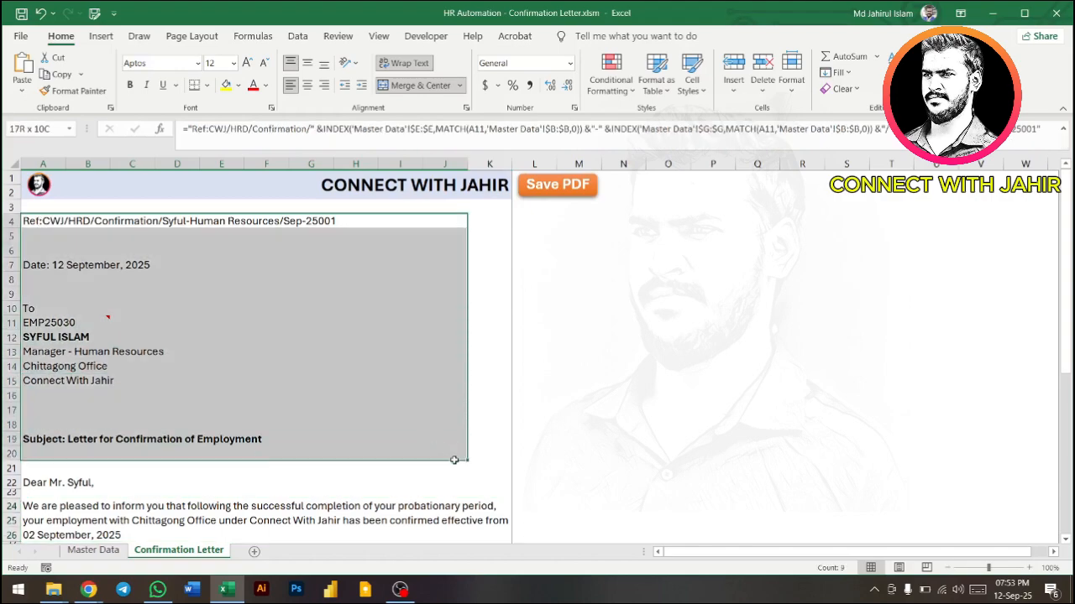
left_click(375, 451)
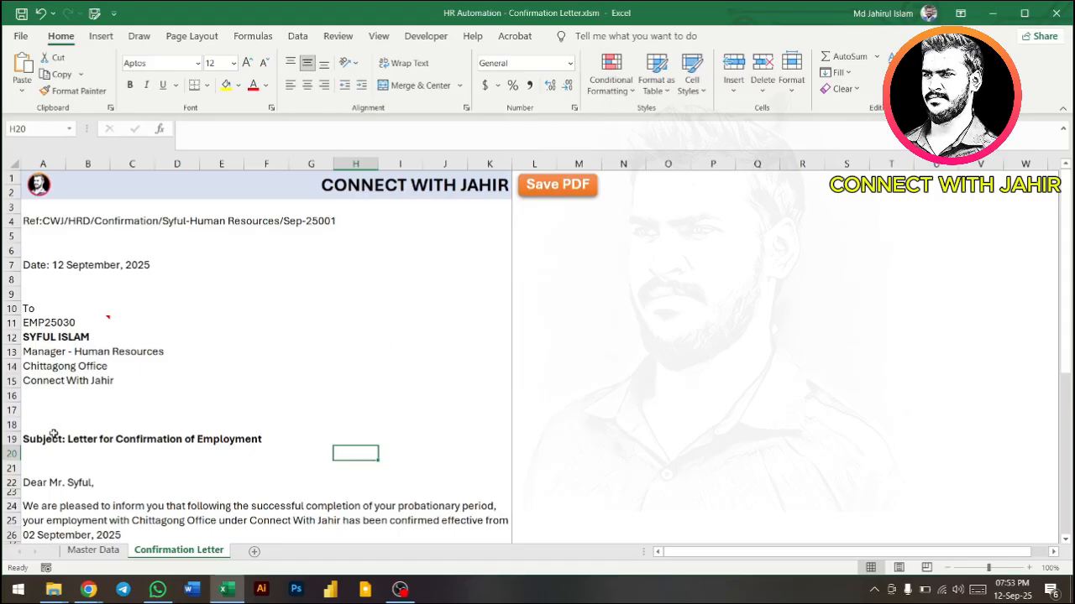
left_click_drag(41, 437, 425, 439)
left_click(193, 415)
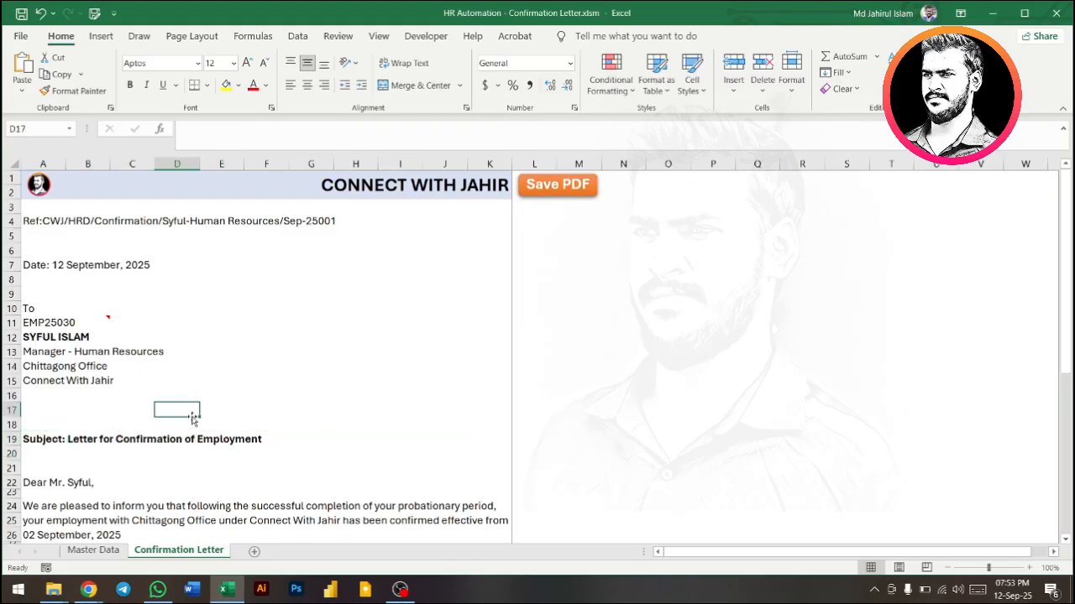
left_click(298, 398)
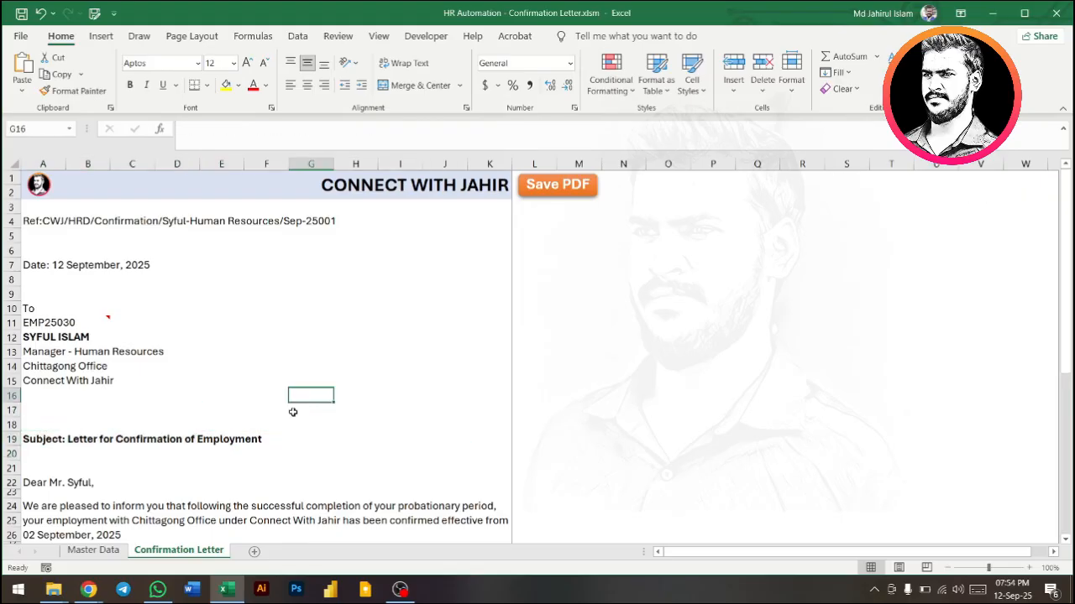
left_click(319, 458)
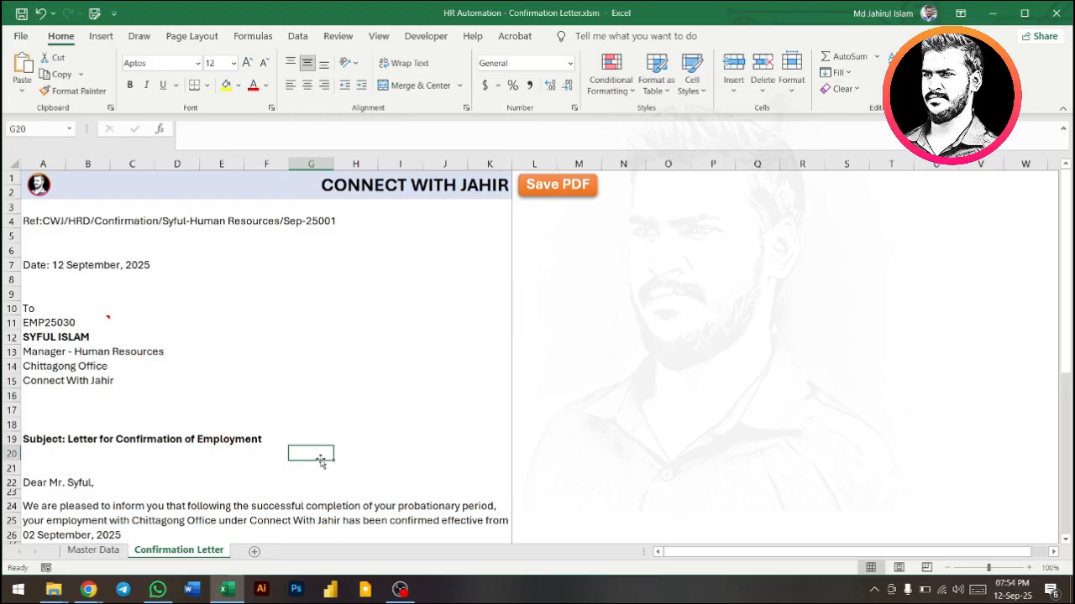